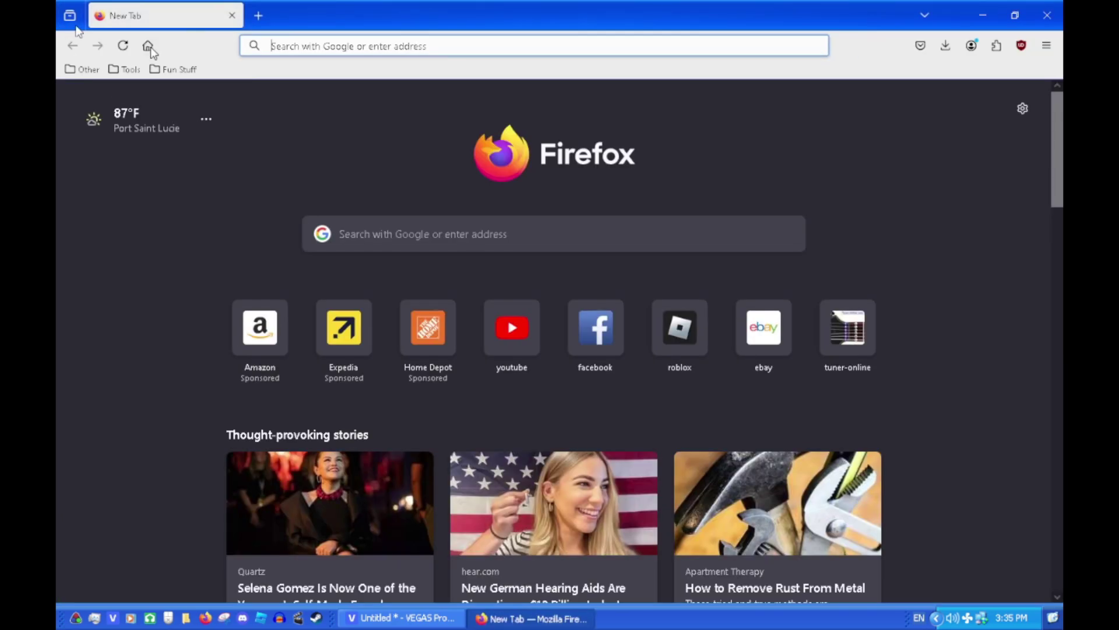
Search the web for "ntscrs", open the ntsc-rs website, and look through its home page
left_click(528, 56)
type("ntscrs")
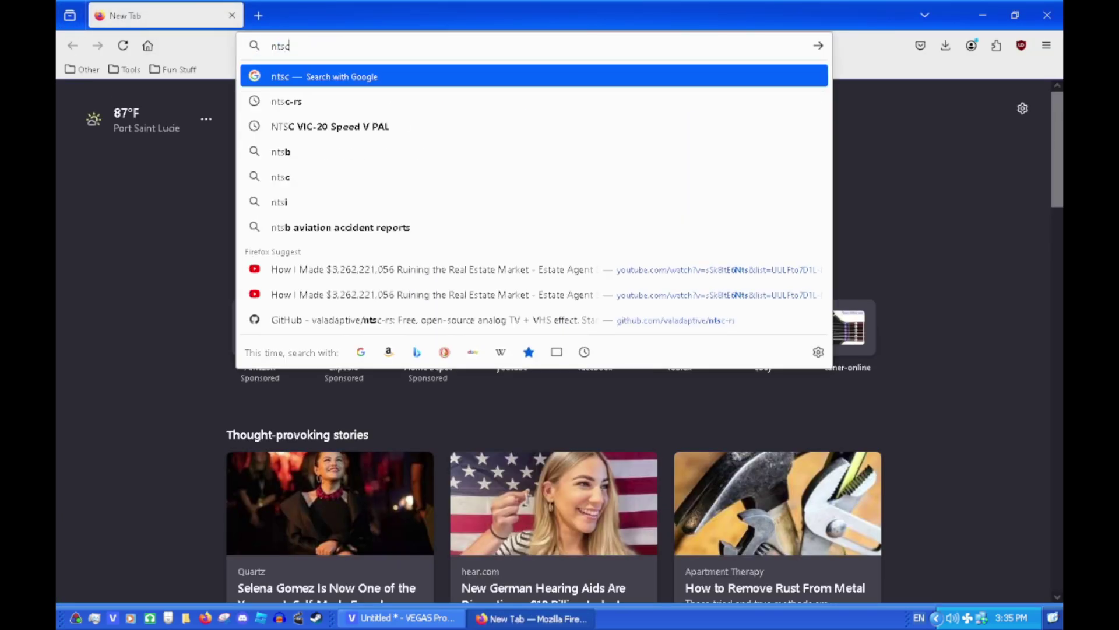
key("Return")
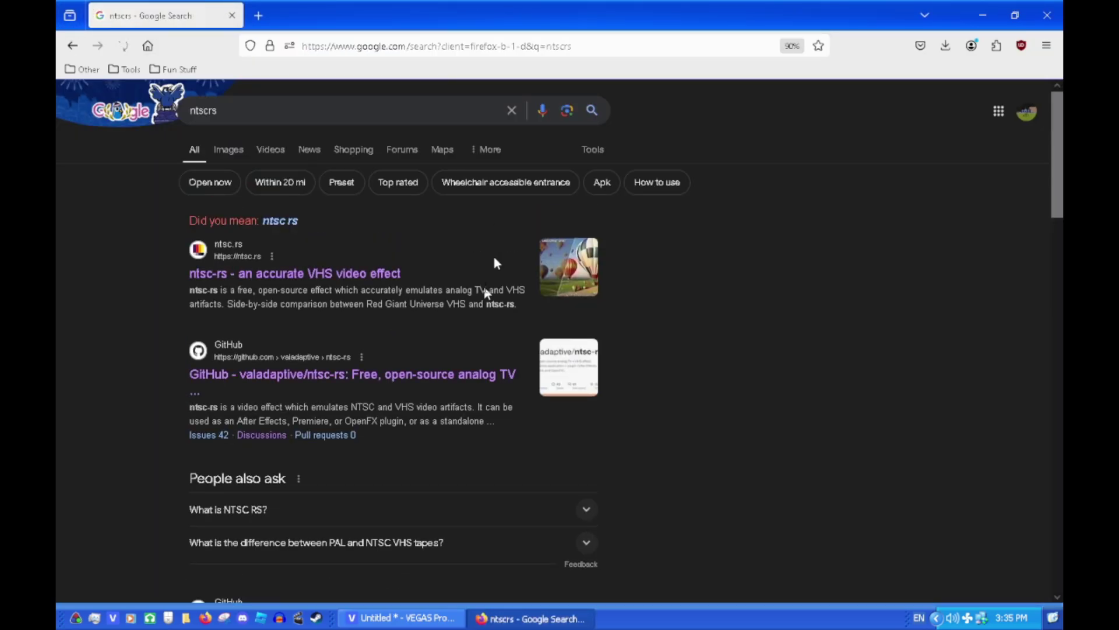
left_click(285, 278)
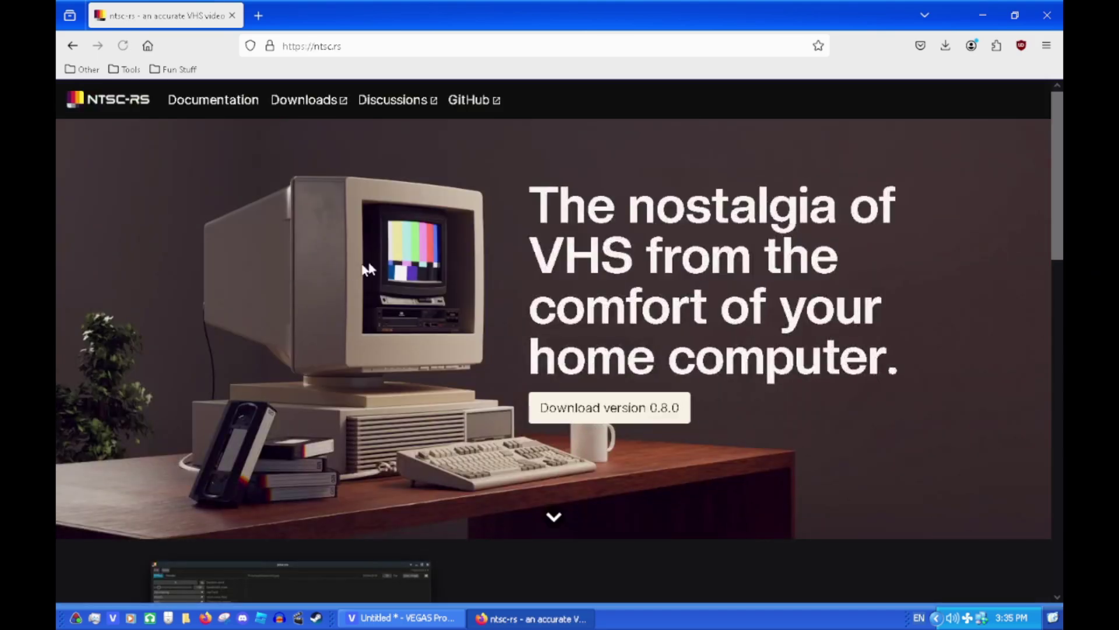
scroll(549, 250, "down", 8)
scroll(549, 250, "down", 8)
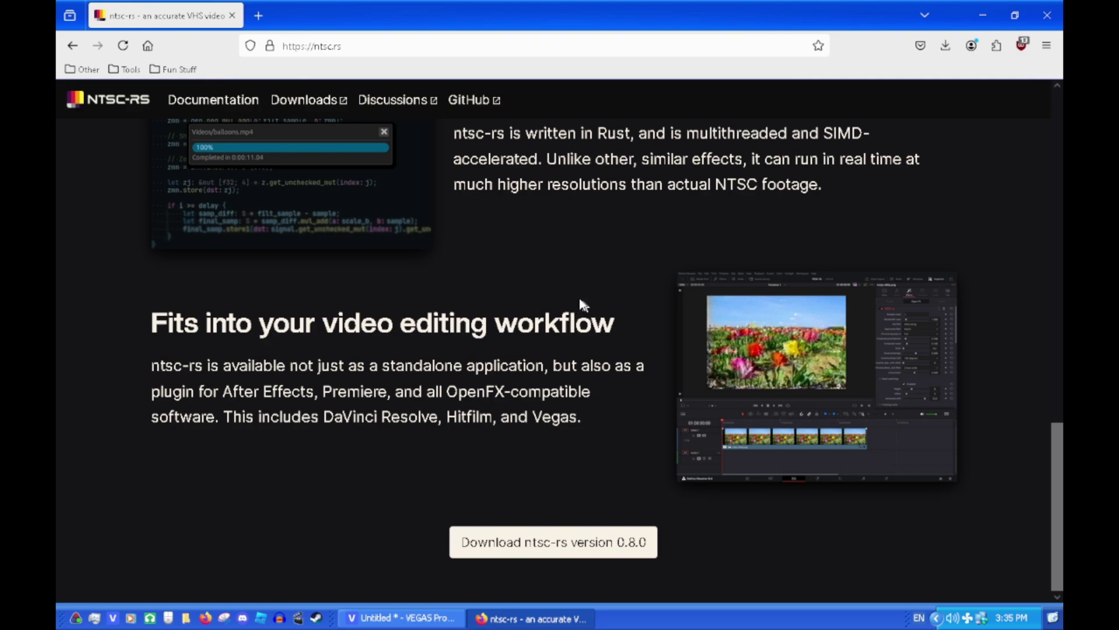
scroll(580, 294, "up", 4)
scroll(571, 284, "up", 2)
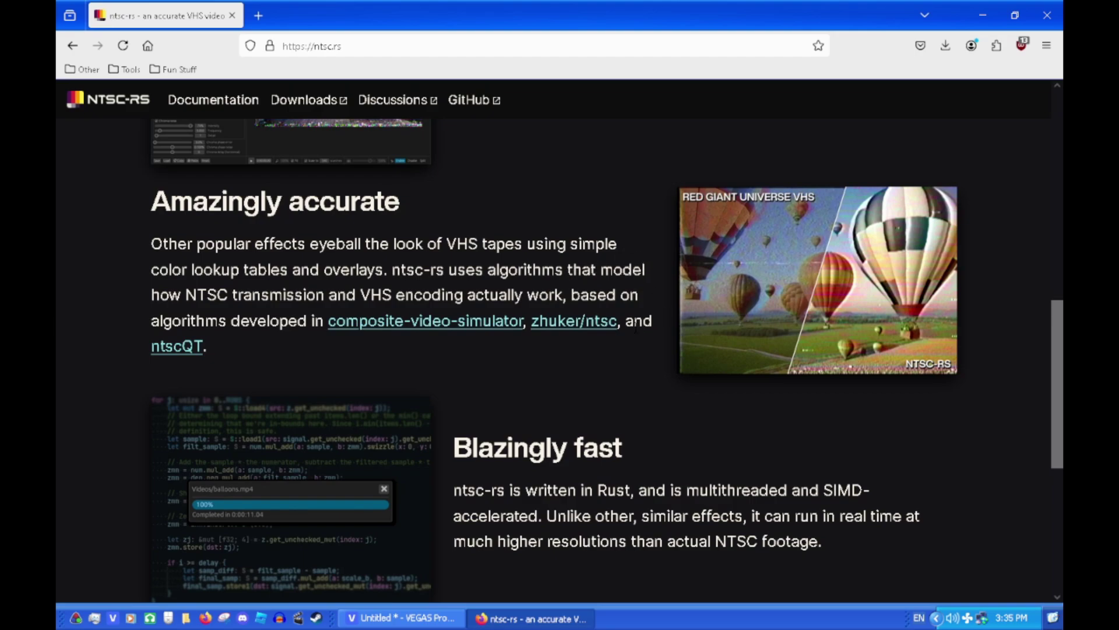
scroll(633, 309, "up", 8)
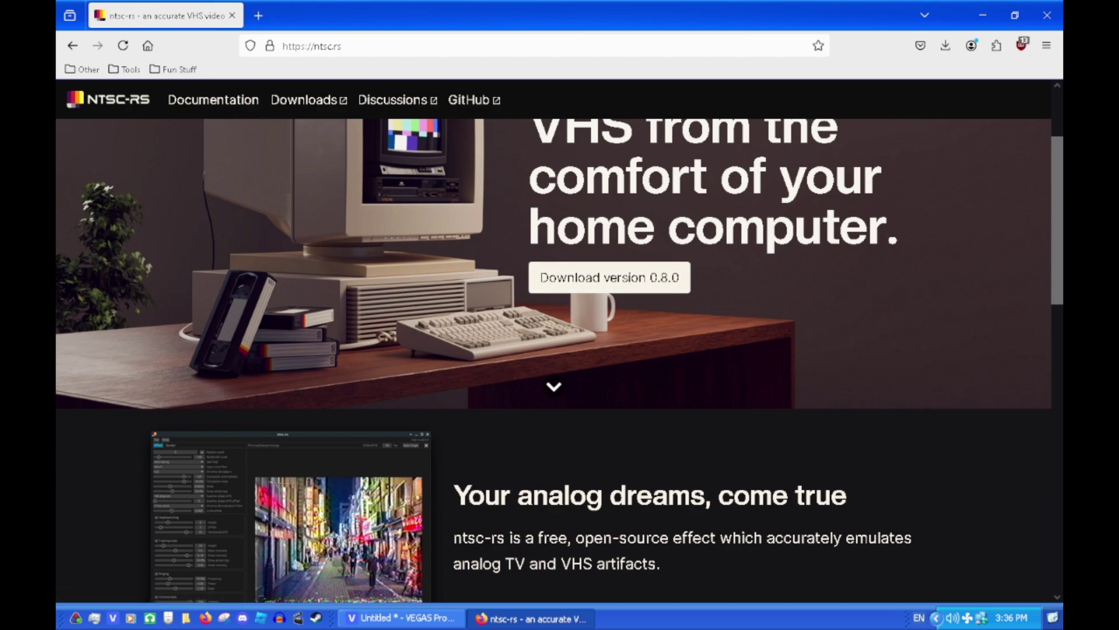
In a new tab, search for "chowtapemodel", open the Chowdhury DSP products page, and browse its plugins
left_click(258, 15)
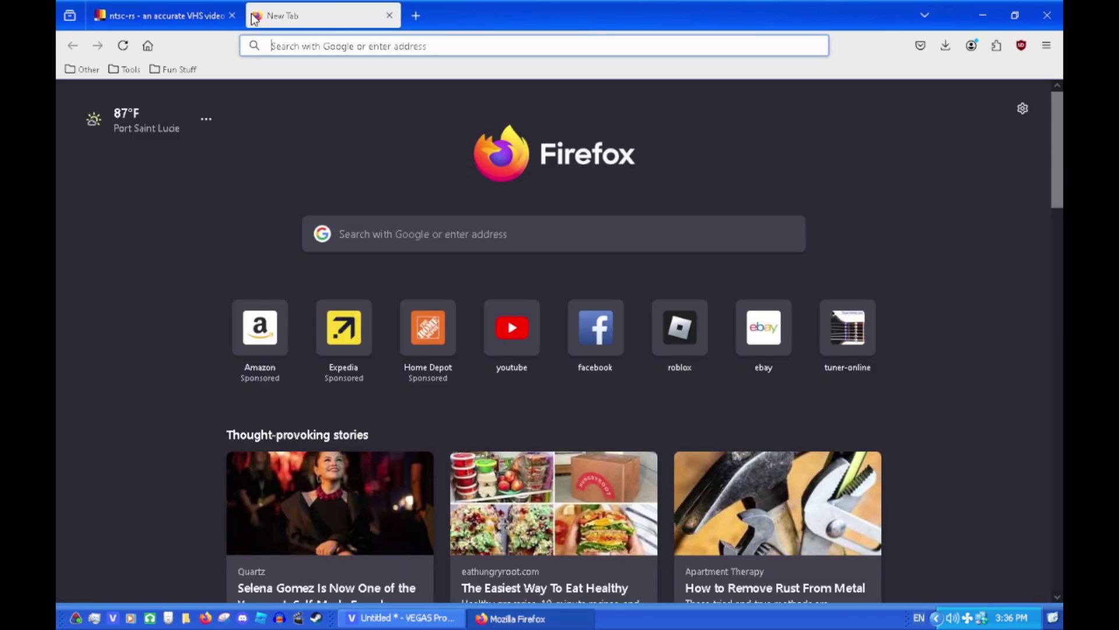
type("chowtapemodel")
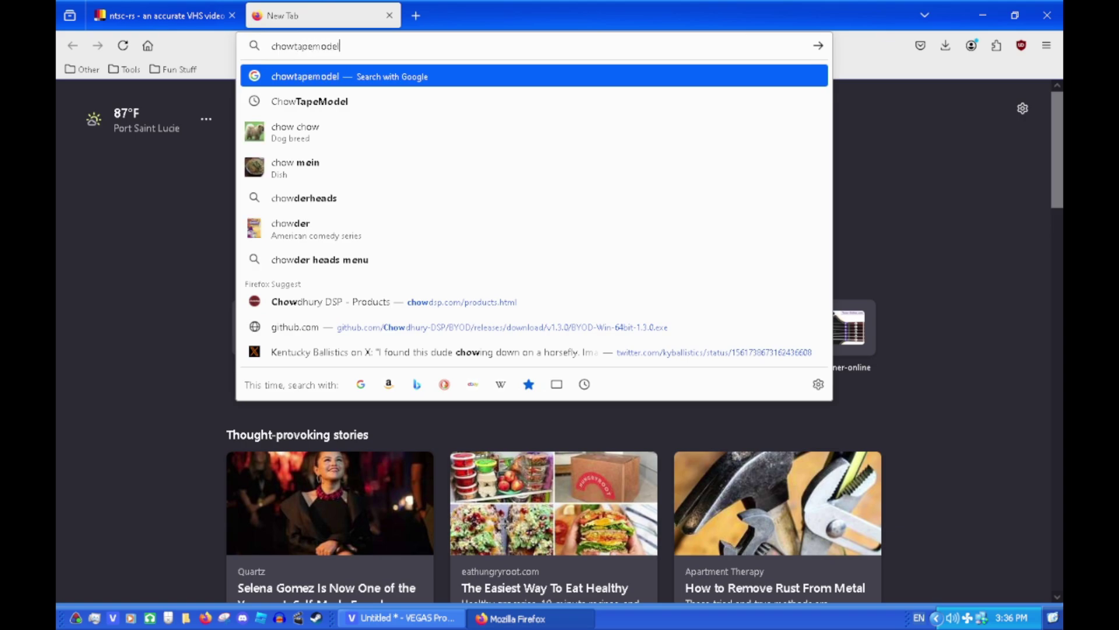
key("Return")
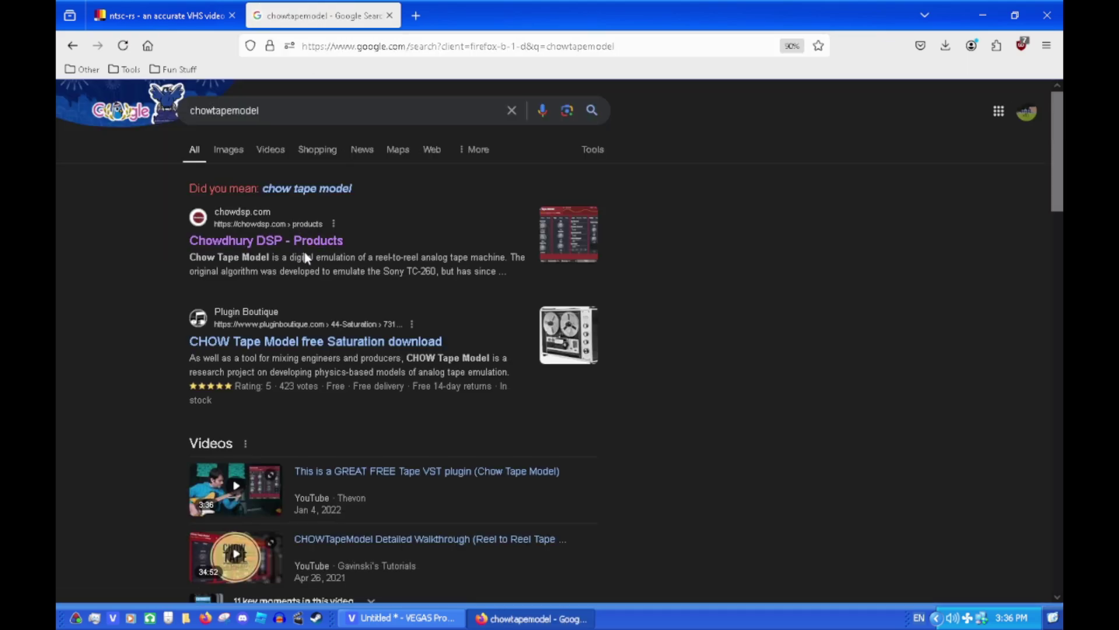
left_click(317, 242)
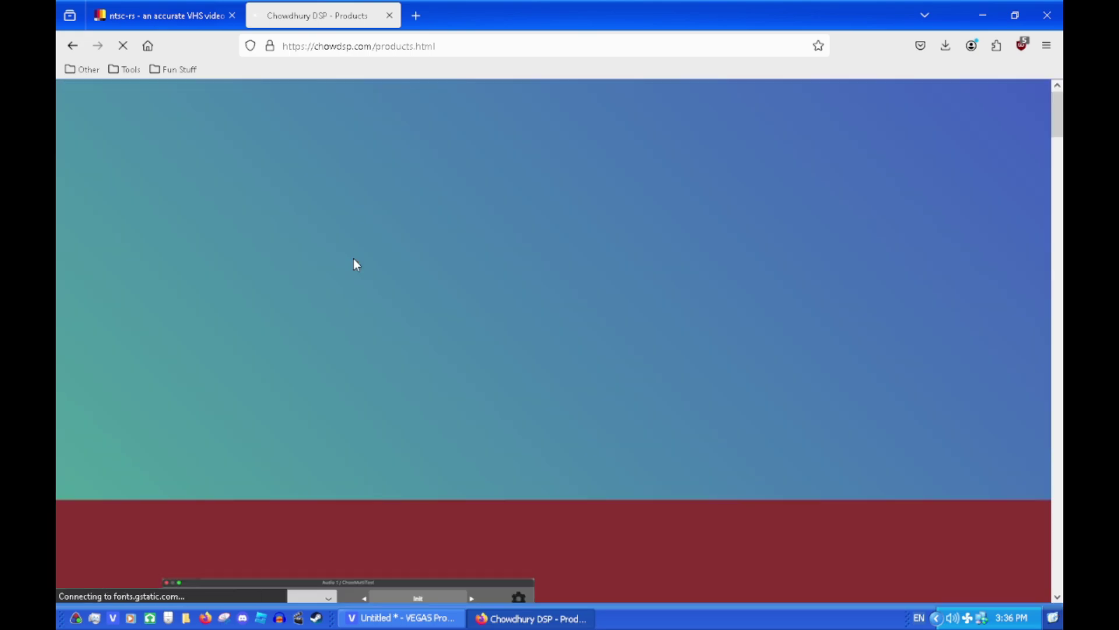
scroll(354, 260, "down", 5)
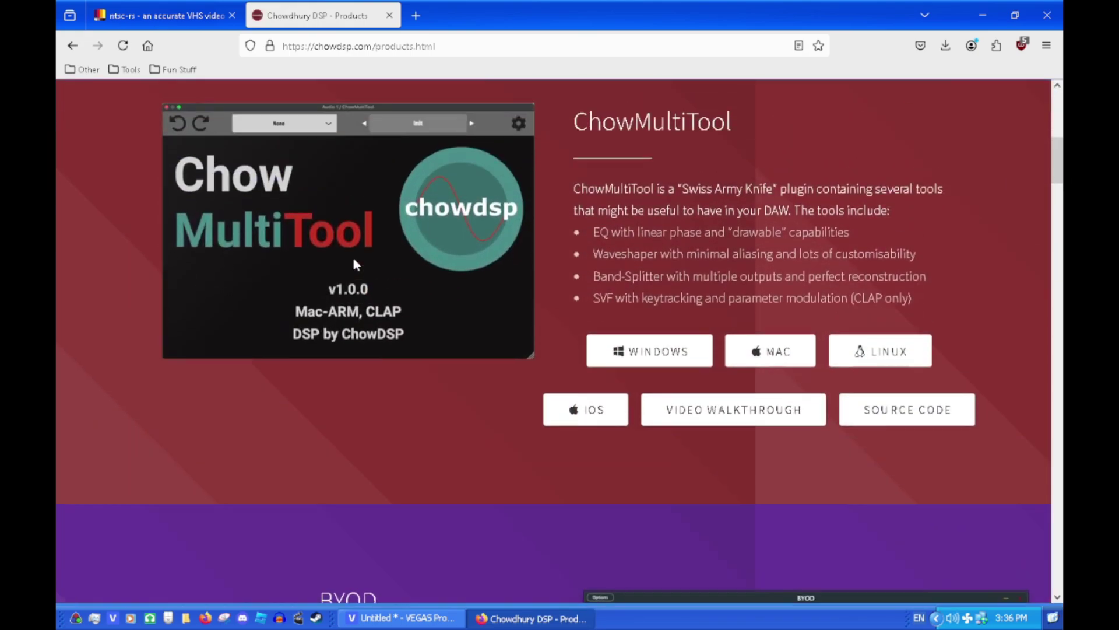
scroll(355, 264, "up", 2)
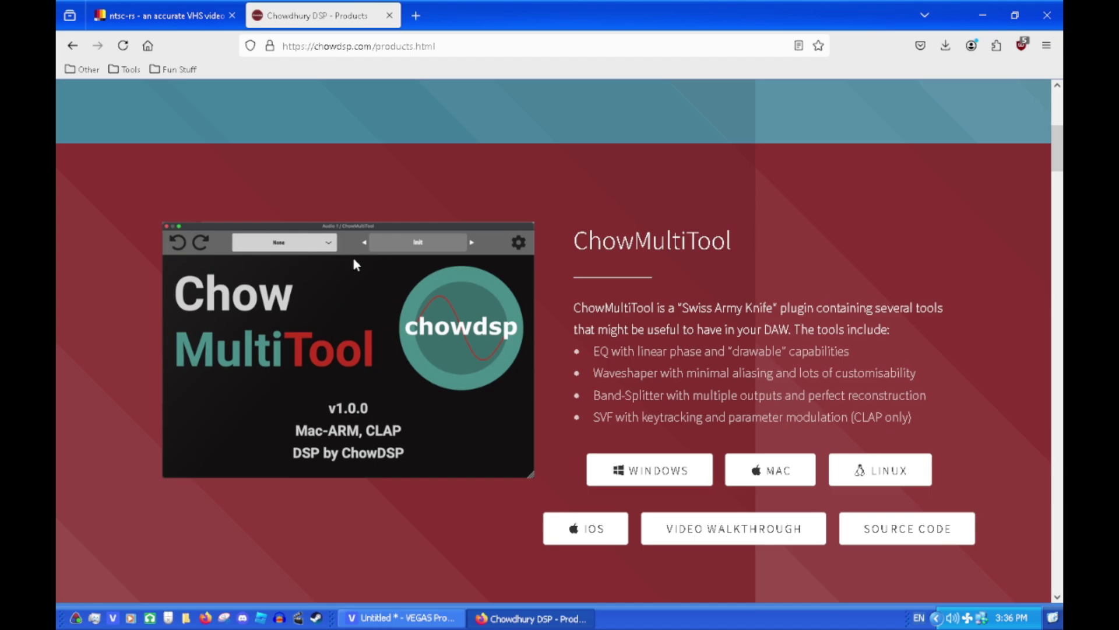
scroll(355, 264, "down", 3)
scroll(354, 264, "down", 8)
scroll(354, 260, "up", 4)
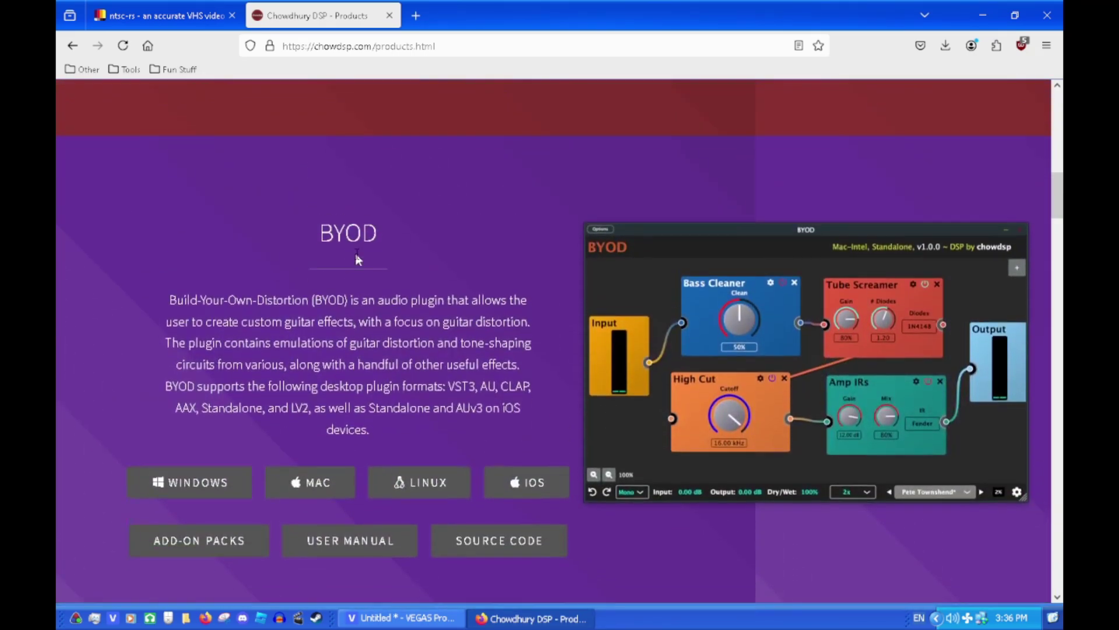
scroll(378, 239, "down", 2)
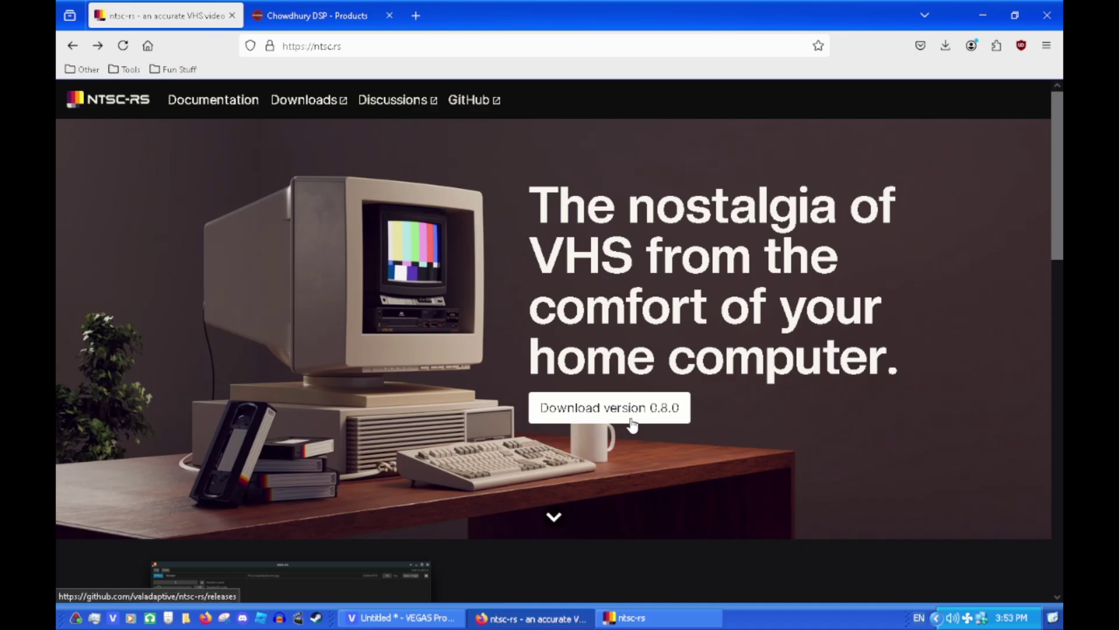
From the ntsc-rs site, open the version 0.8.0 download page and locate the Windows standalone zip among the release assets
left_click(632, 408)
scroll(633, 424, "down", 15)
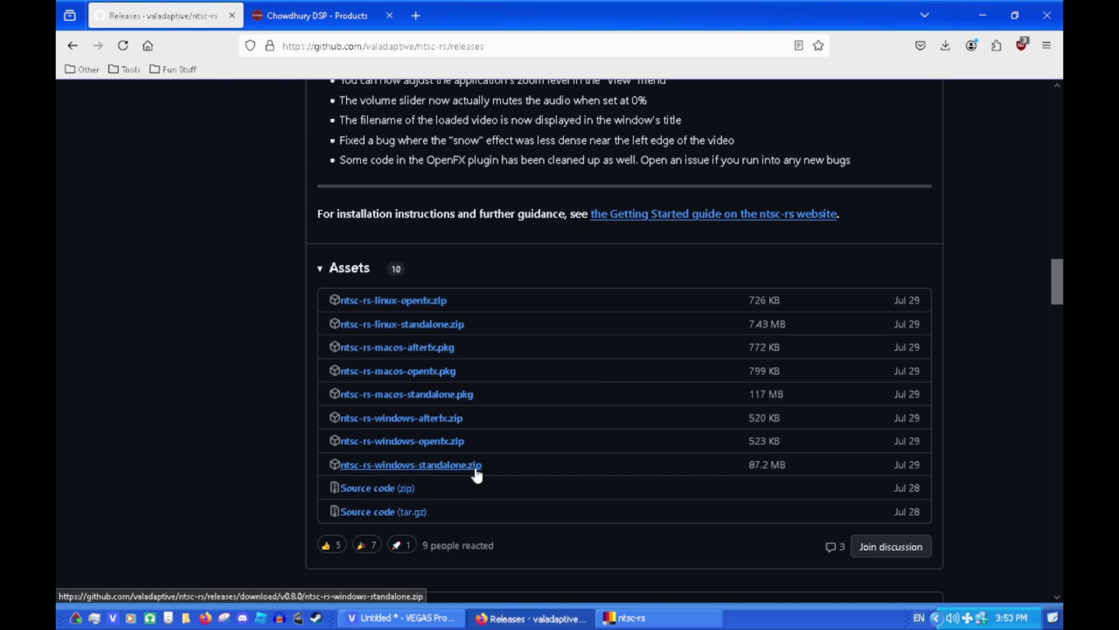
Switch to ntsc-rs and scrub the loaded balls.mp4 to about 0:00:16.95 to preview the VHS effect
left_click(531, 618)
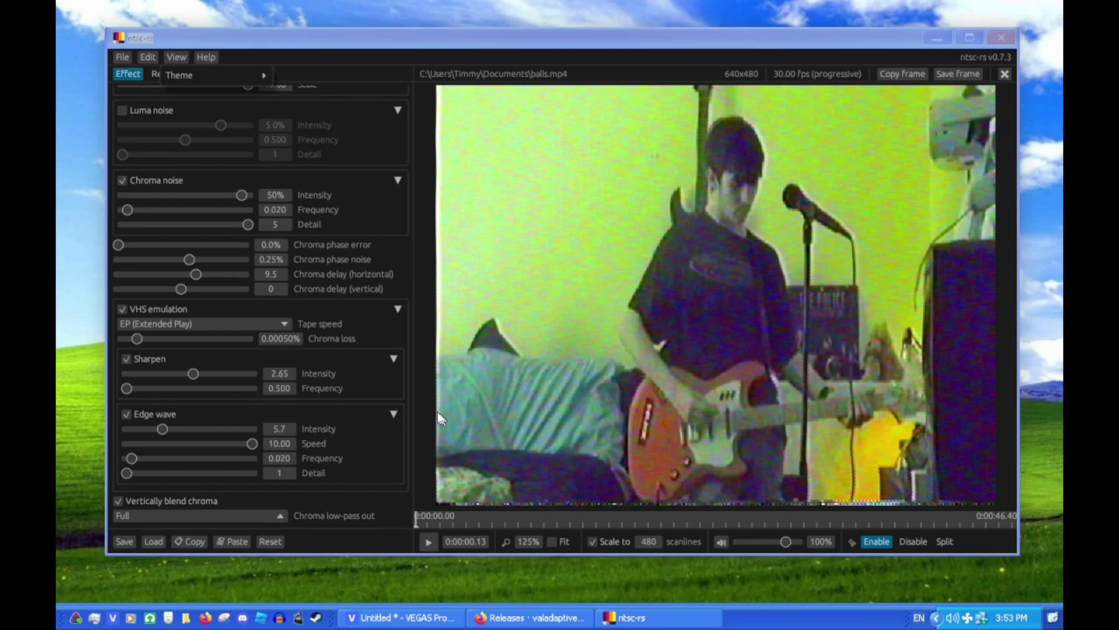
left_click(123, 57)
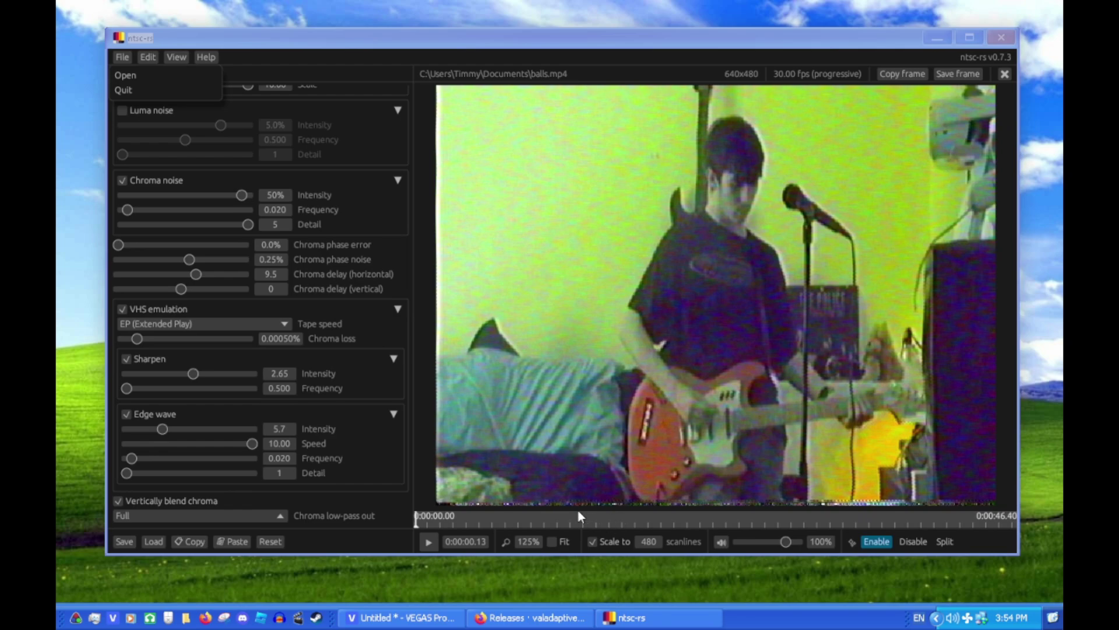
left_click(593, 517)
left_click(667, 516)
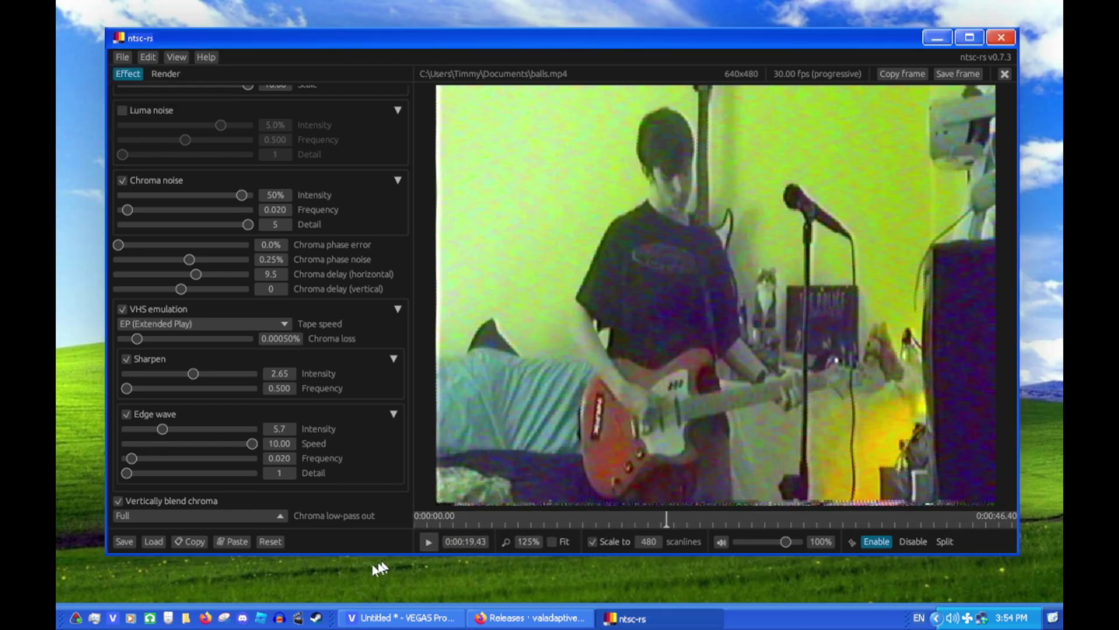
left_click(215, 545)
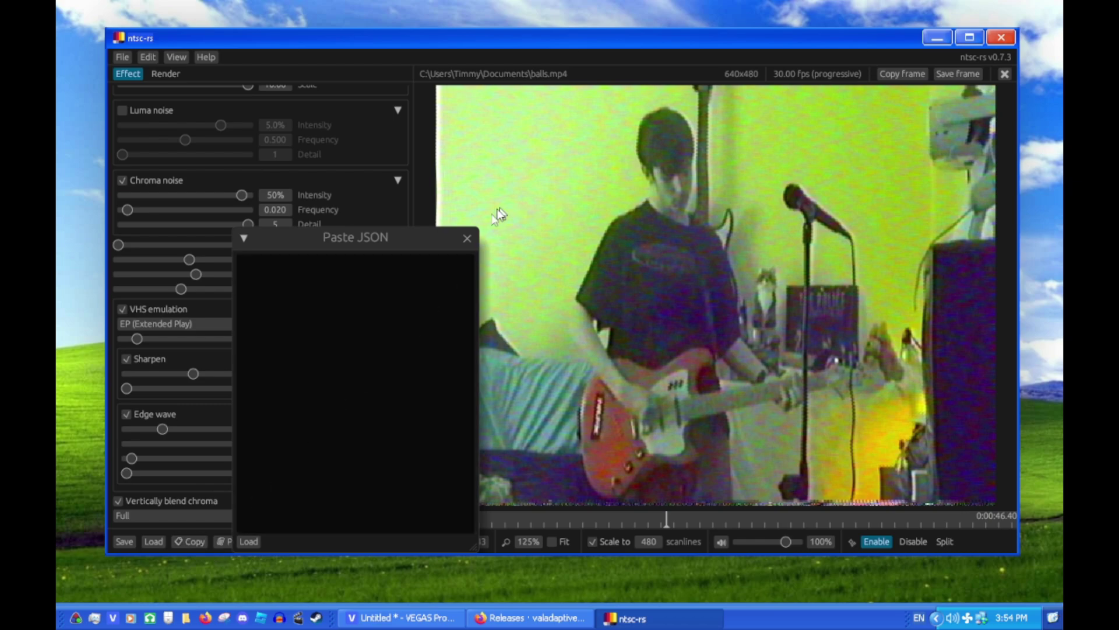
left_click(467, 238)
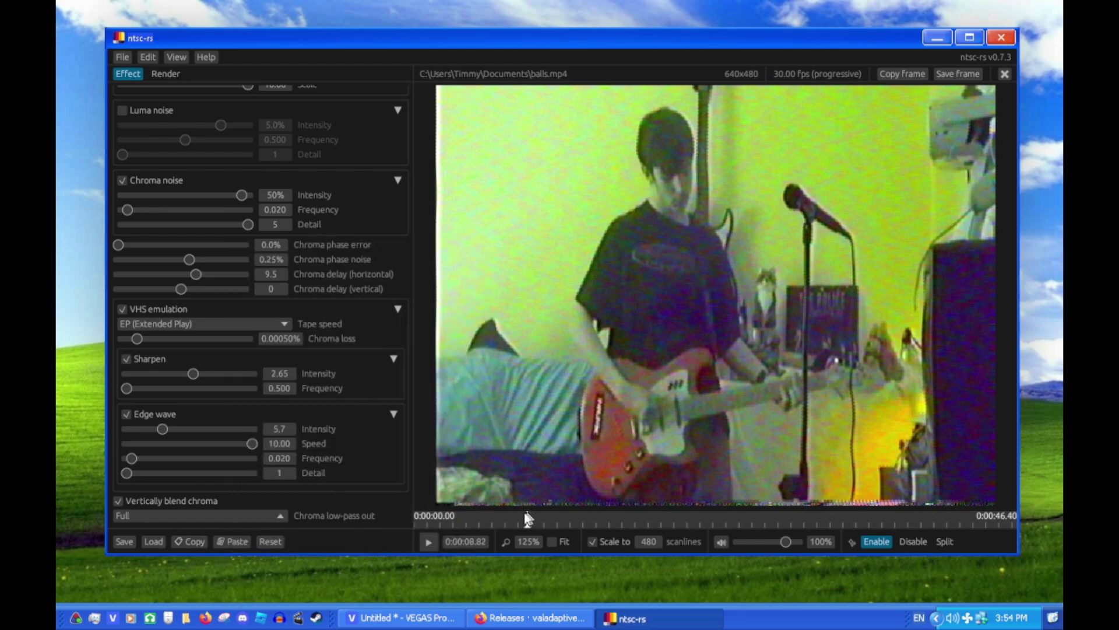
left_click_drag(528, 518, 635, 520)
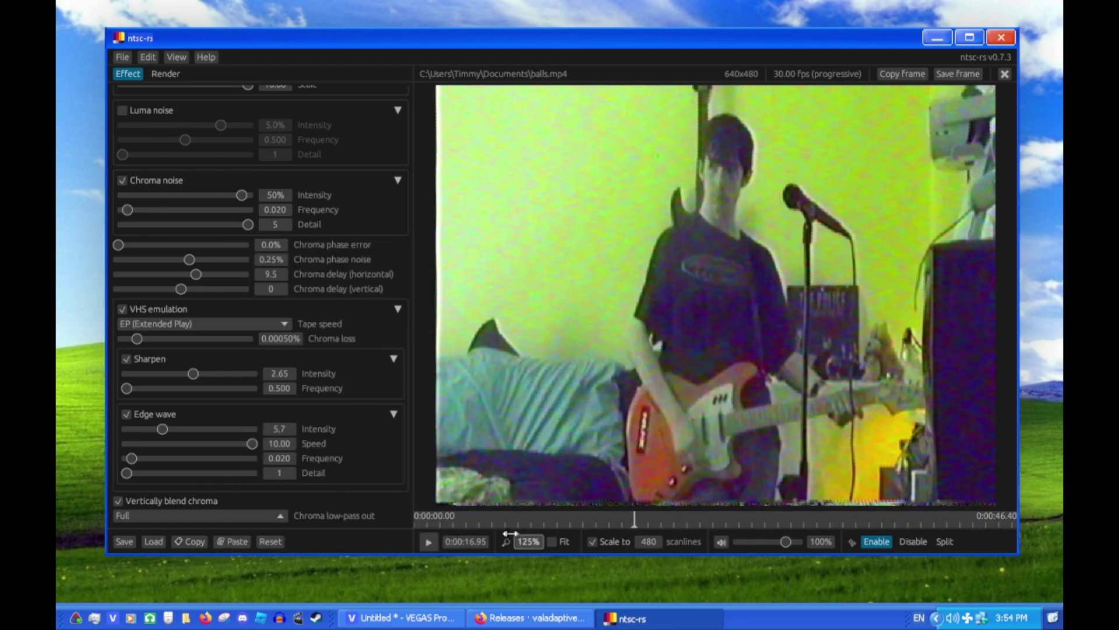
Open the ntsc-rs render settings and review the codec choices and the theme options
left_click(163, 75)
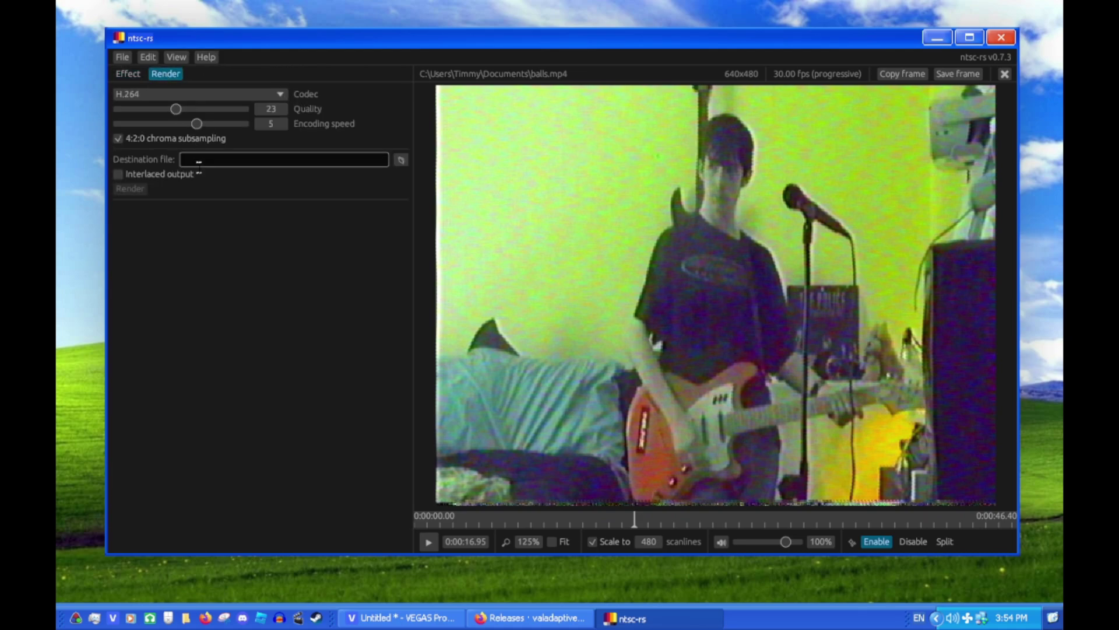
left_click(158, 97)
left_click(157, 97)
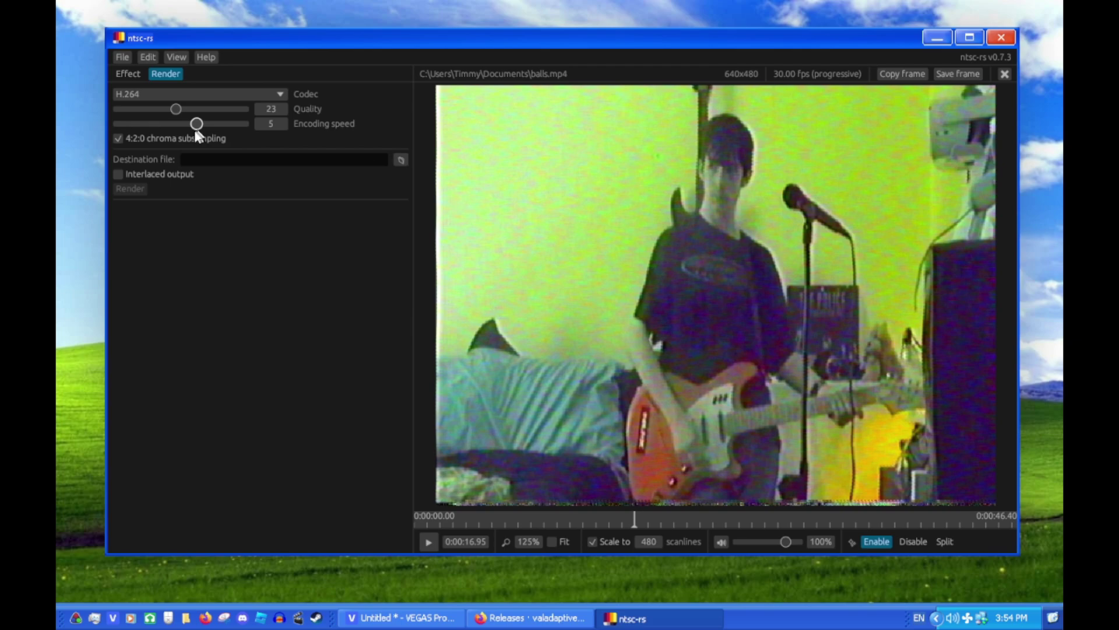
left_click(176, 59)
mouse_move(200, 86)
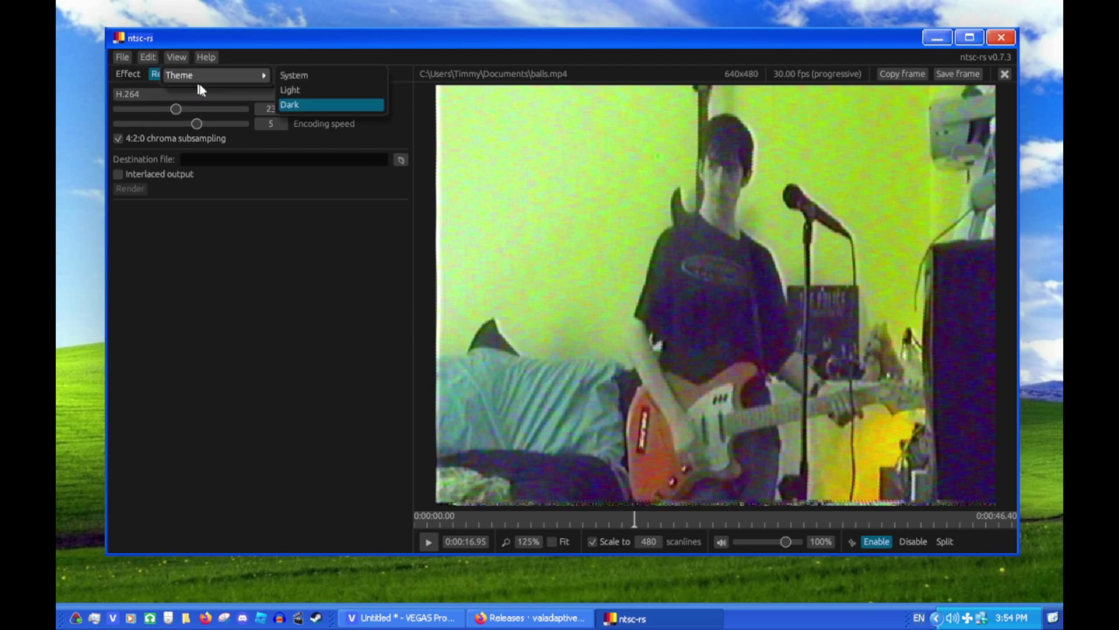
left_click(223, 55)
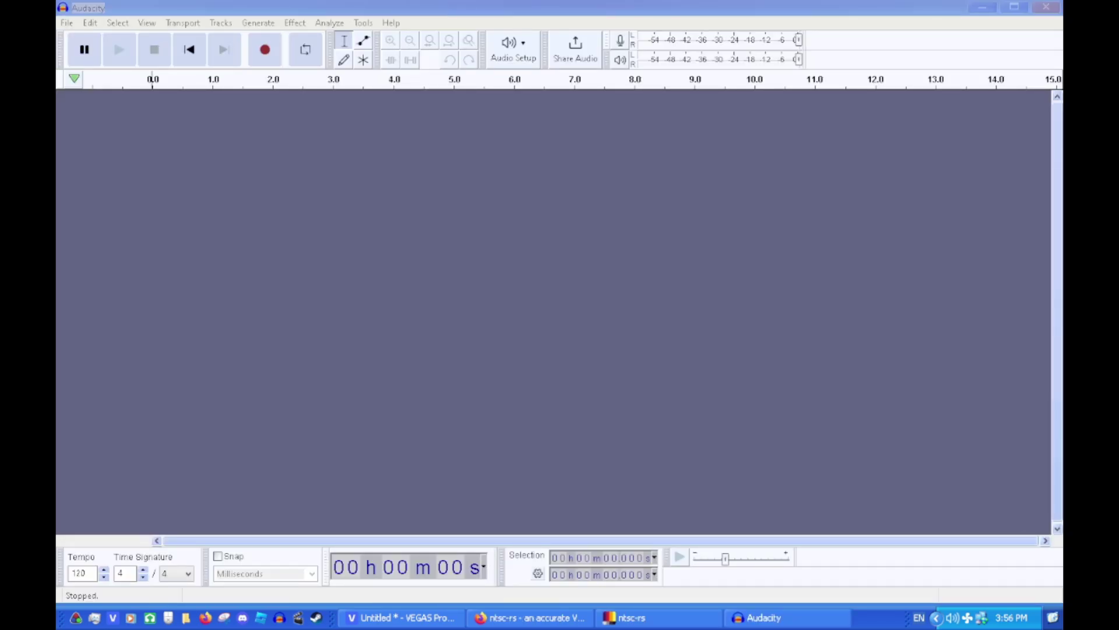
Switch to Audacity and import the audio of the balls_ntsc file as a track
left_click_drag(56, 443, 528, 368)
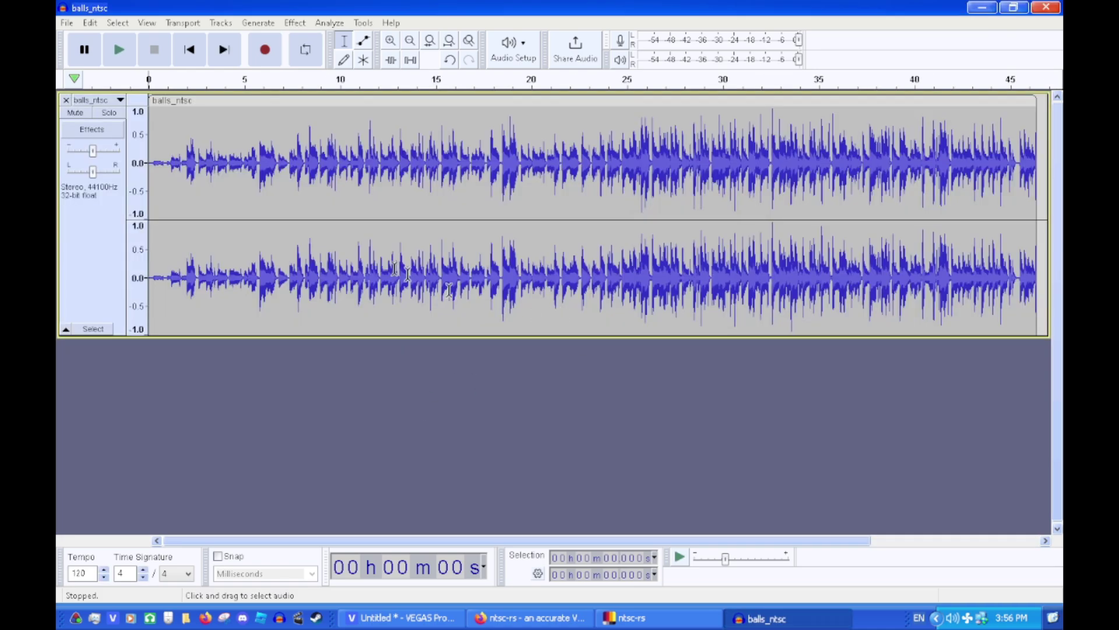
left_click(284, 209)
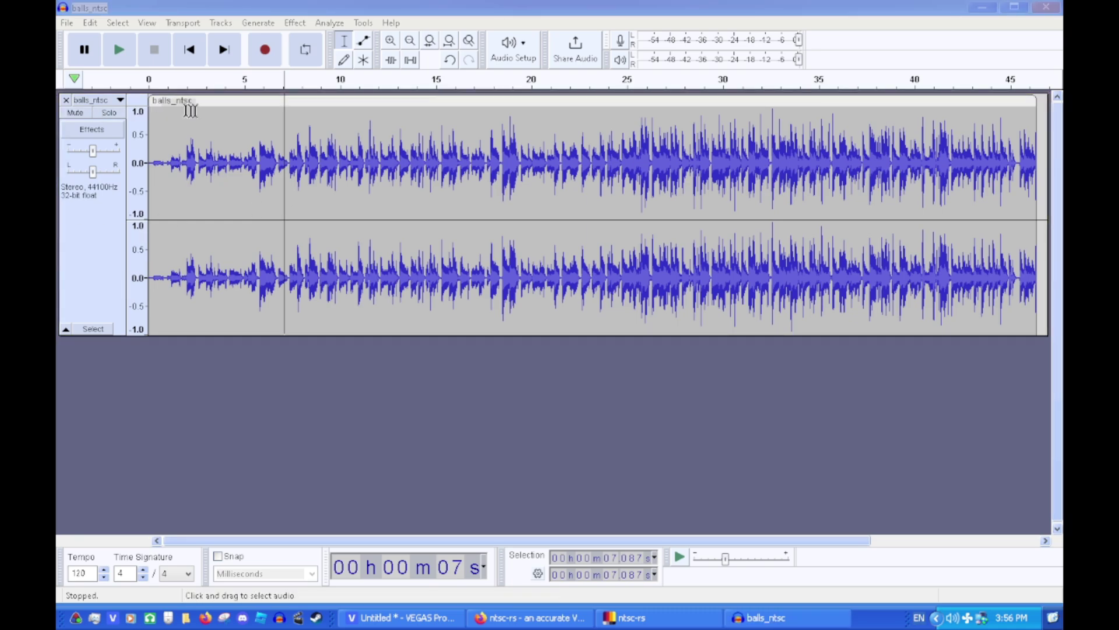
Check the FFmpeg import/export library options in Audacity's Libraries preferences, then close the preferences
left_click(66, 22)
mouse_move(90, 23)
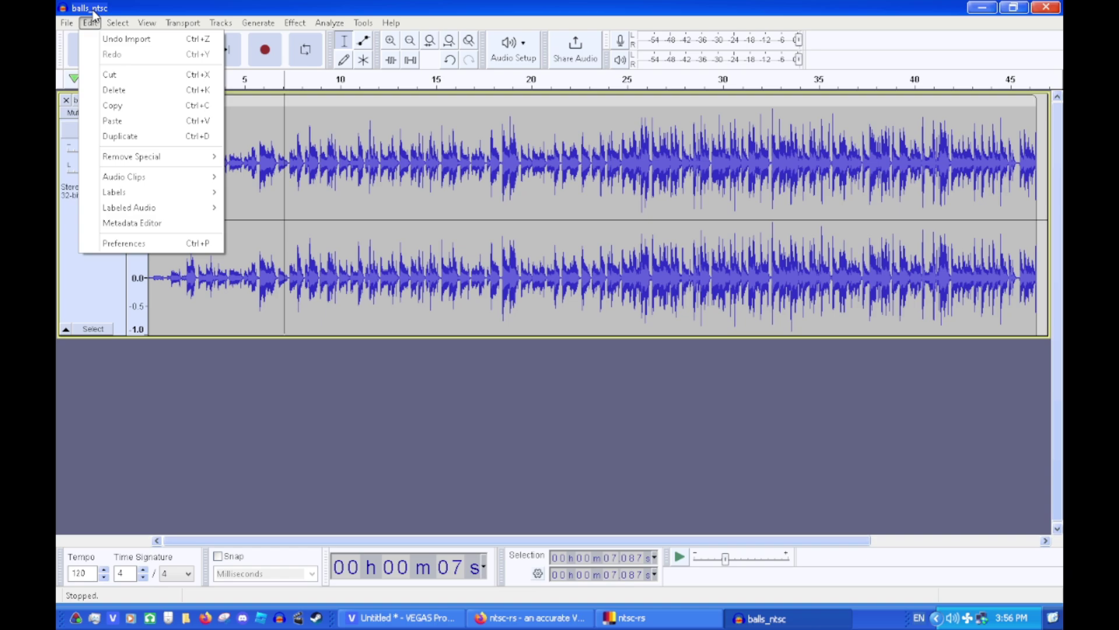
left_click(102, 246)
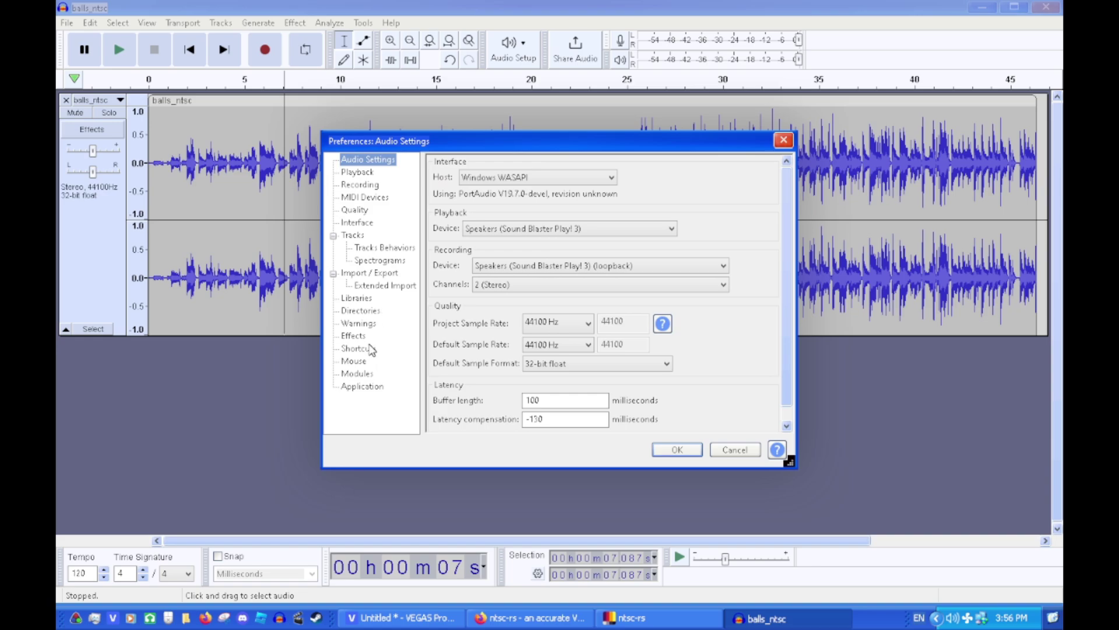
left_click(363, 299)
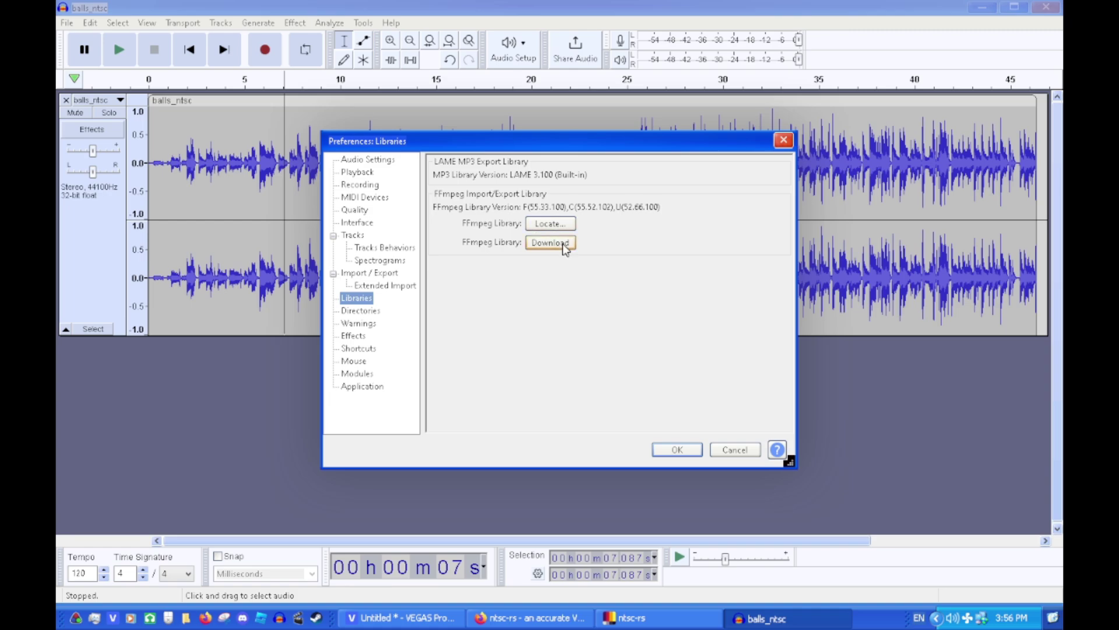
key("Escape")
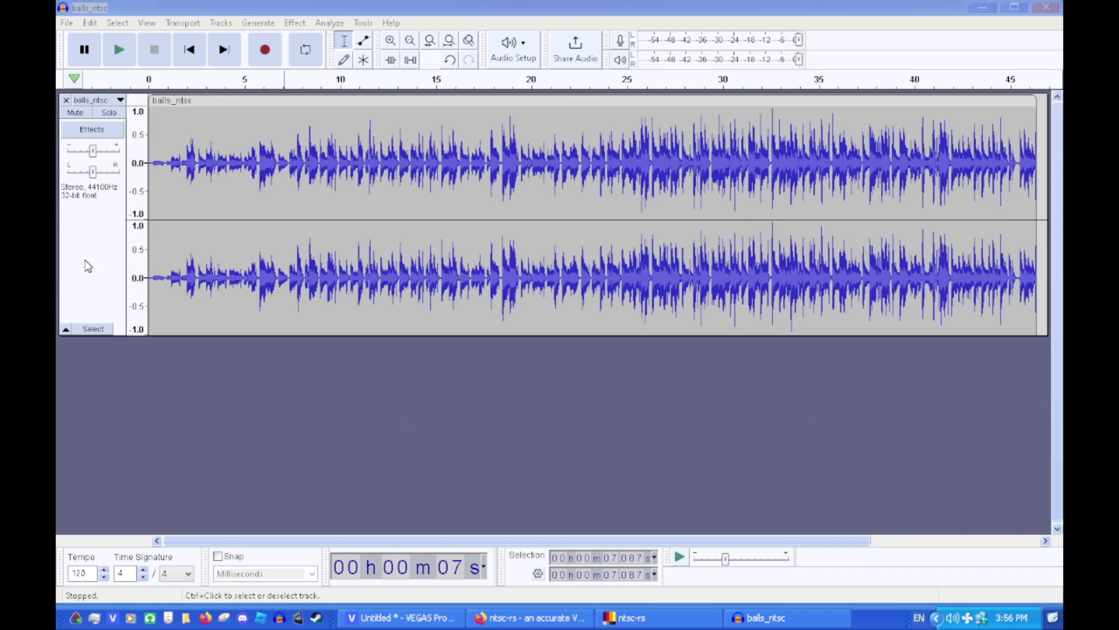
Select the whole balls_ntsc track and add the VST3 plugin CHOWTapeModel to it as a realtime effect
left_click(86, 262)
left_click(287, 24)
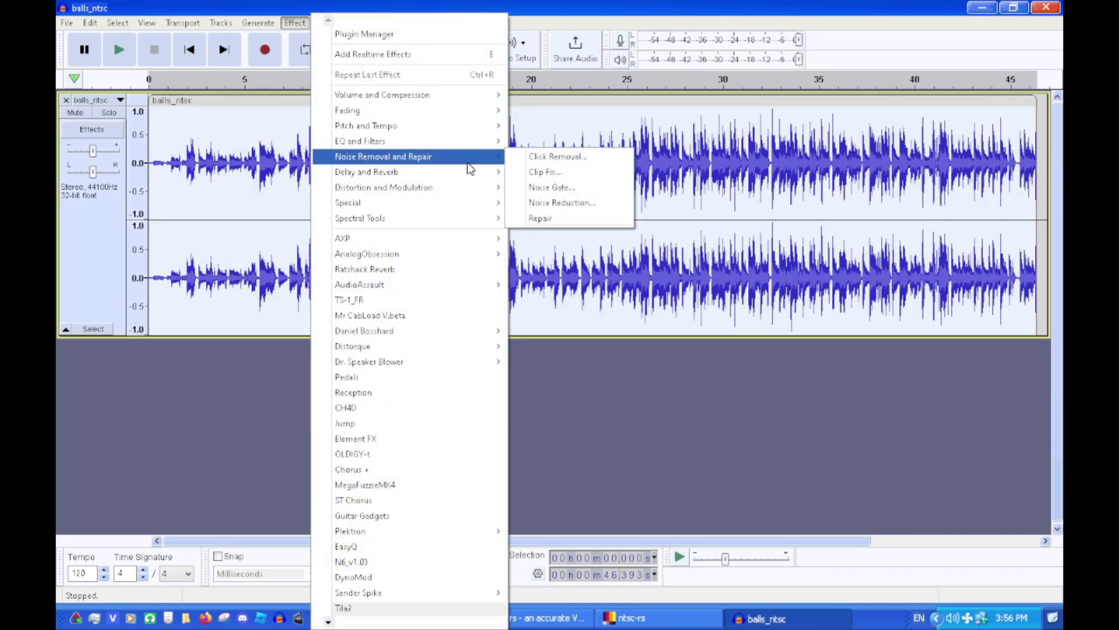
left_click(94, 131)
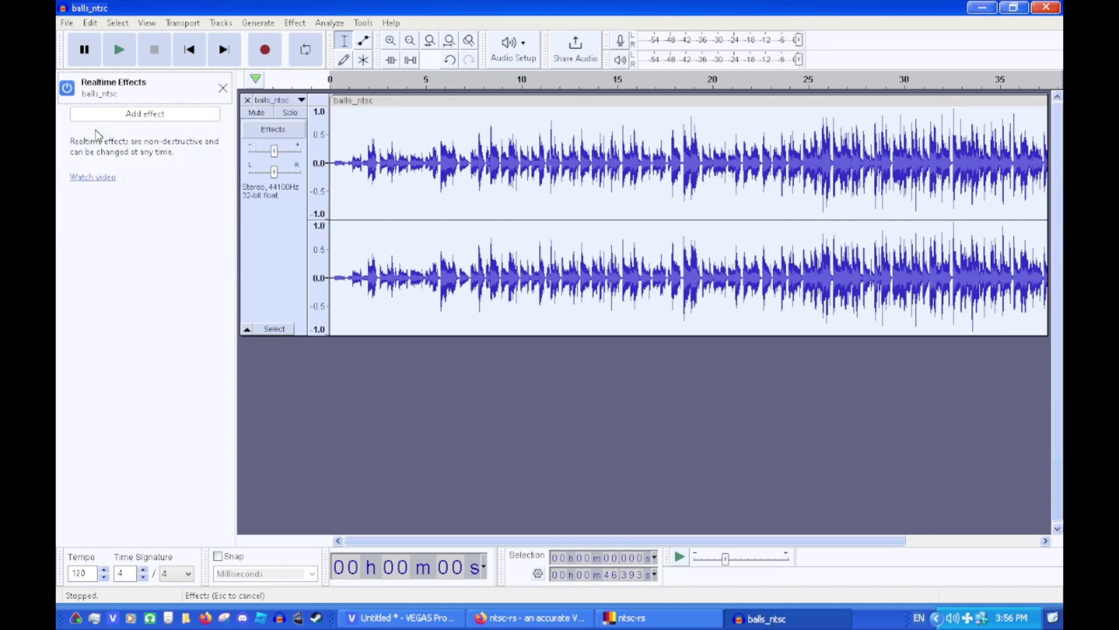
left_click(170, 114)
mouse_move(151, 154)
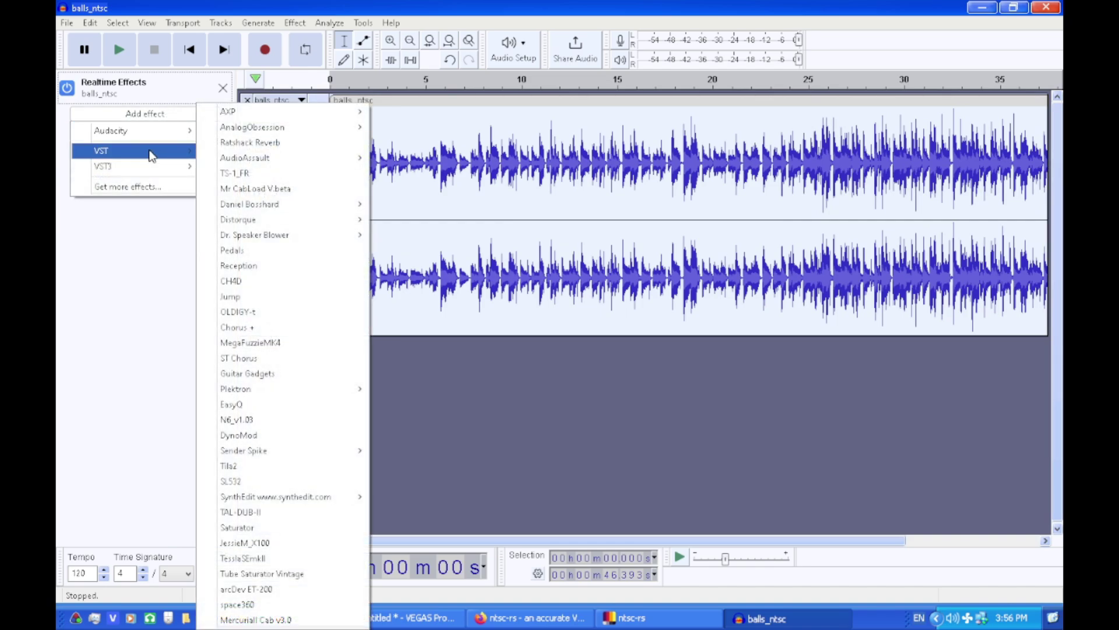
mouse_move(192, 167)
left_click(251, 199)
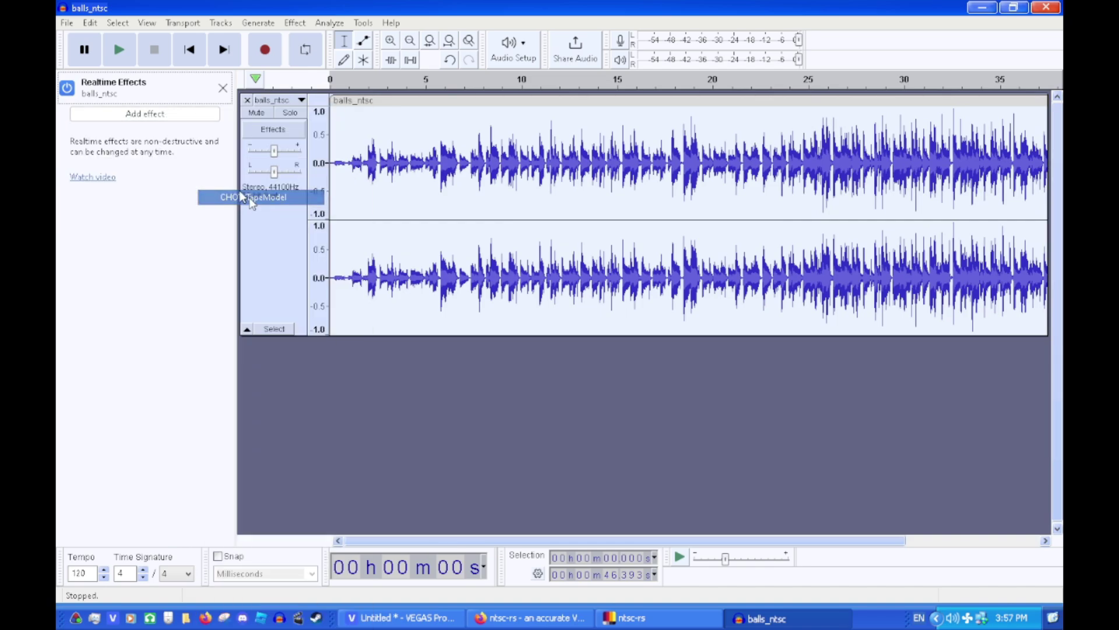
Open the controls of the CHOWTapeModel effect, look through its user presets, and start playing the track
left_click(172, 124)
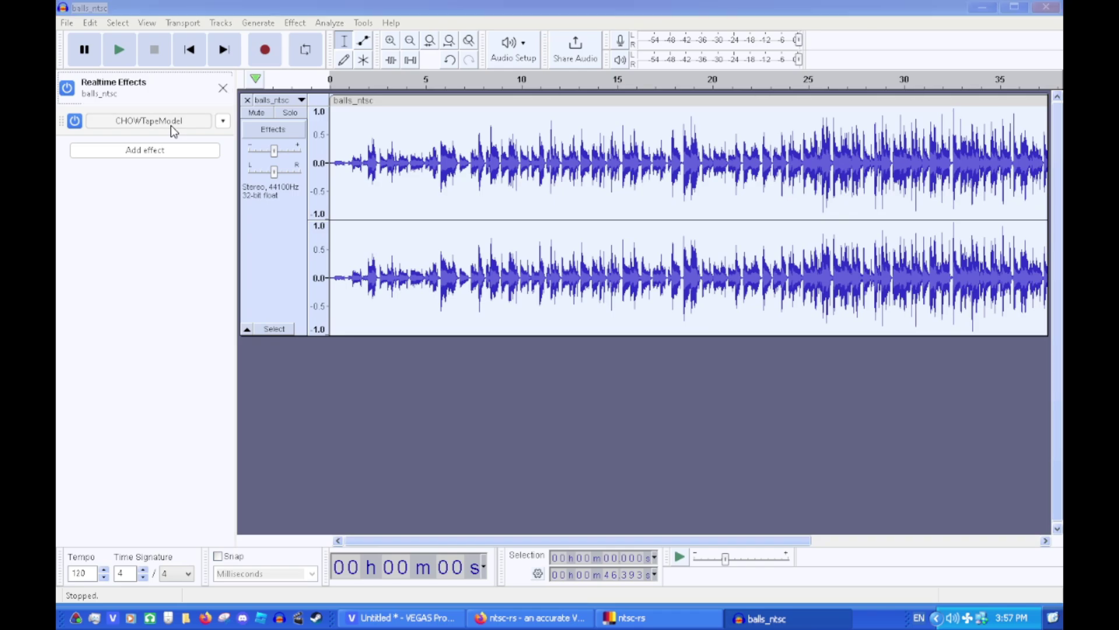
left_click(395, 92)
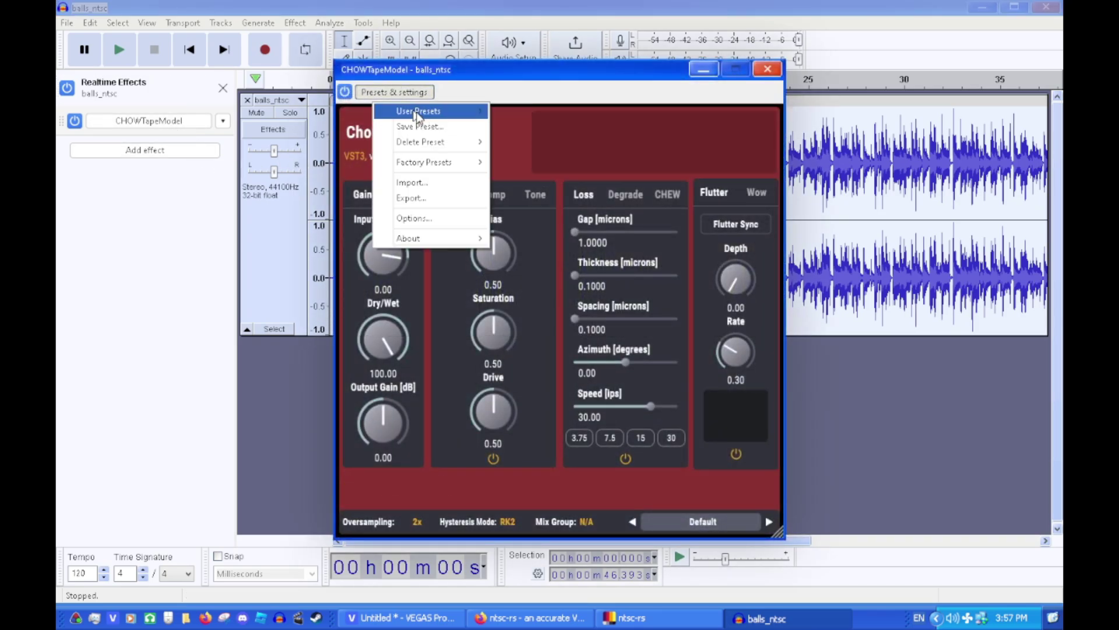
mouse_move(458, 111)
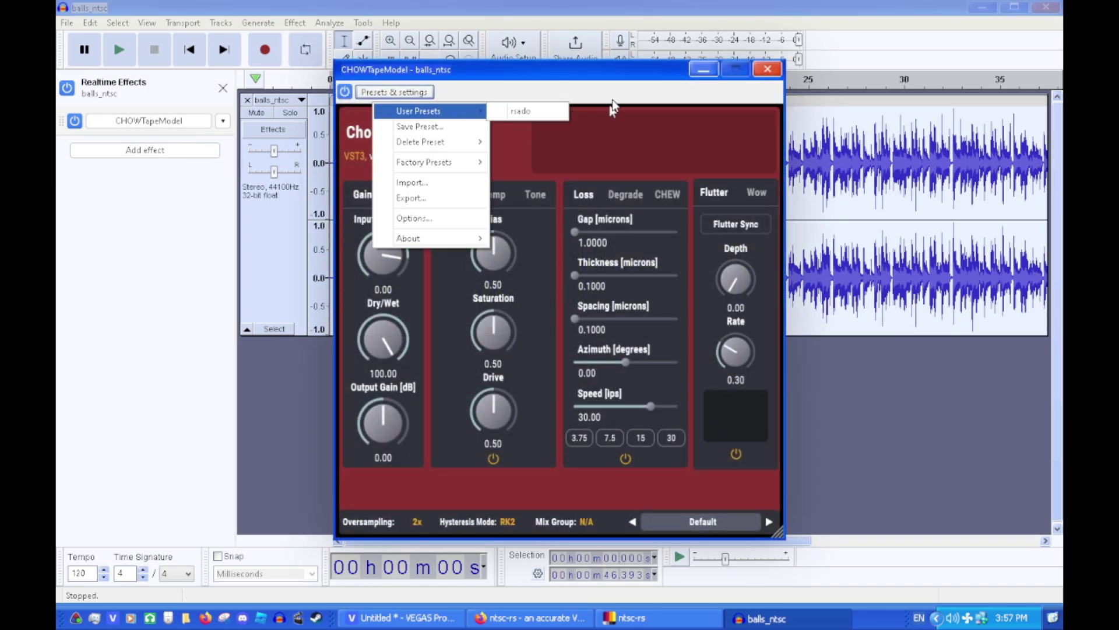
left_click(615, 106)
left_click_drag(606, 74, 513, 356)
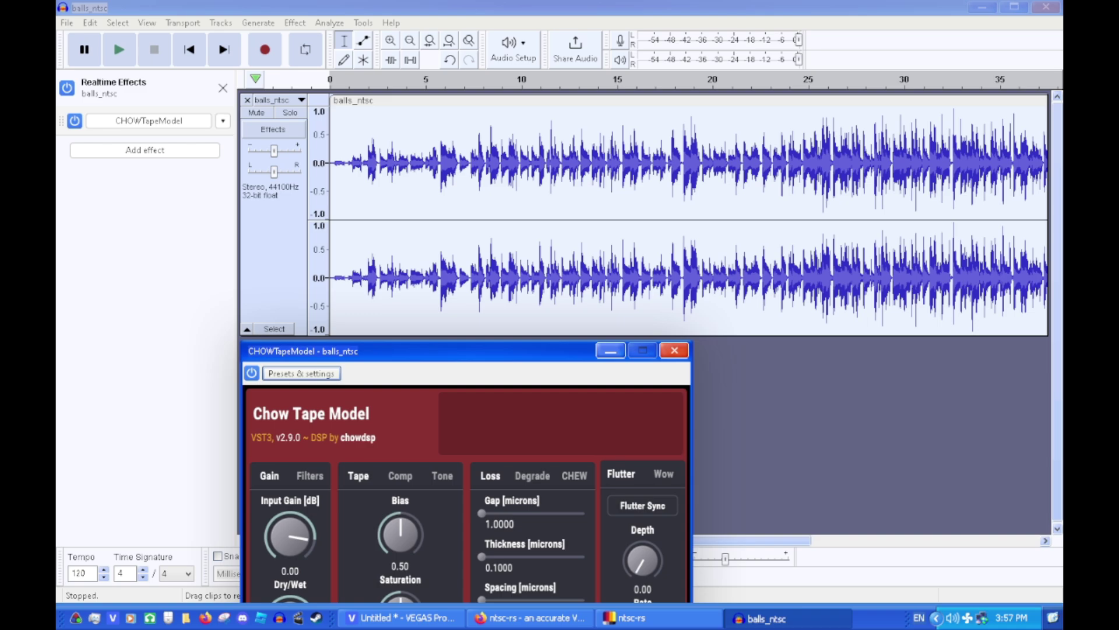
left_click_drag(392, 353, 541, 121)
key("space")
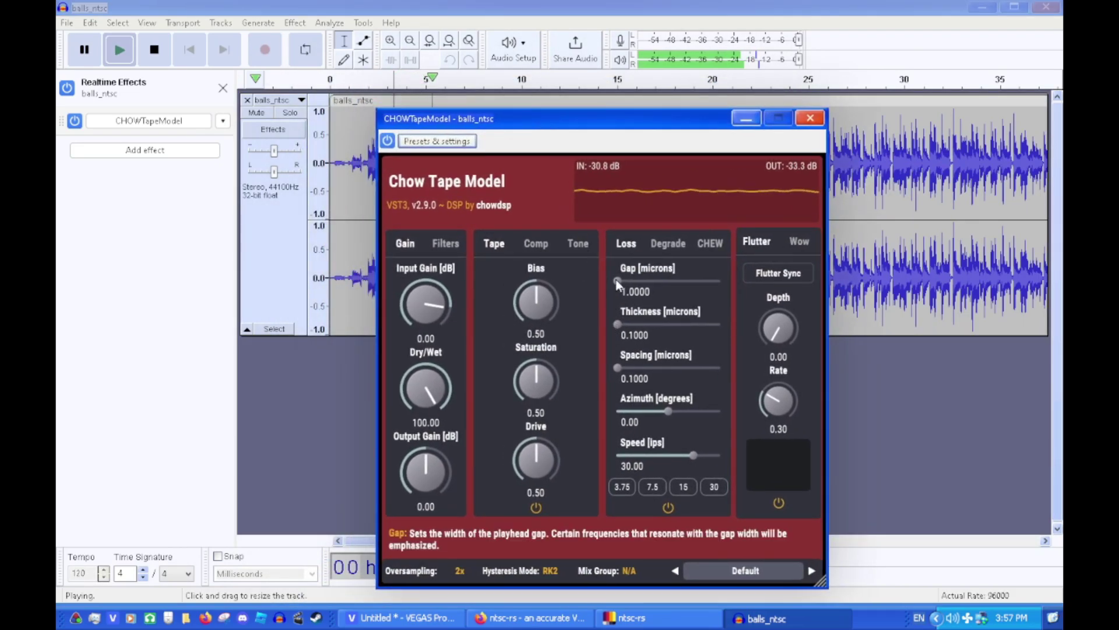
Set the Loss values to about 6.9 gap, 36 thickness and 7.6 spacing microns, with 0 degrees azimuth and 19.27 ips speed
left_click_drag(616, 281, 660, 289)
left_click_drag(616, 324, 702, 324)
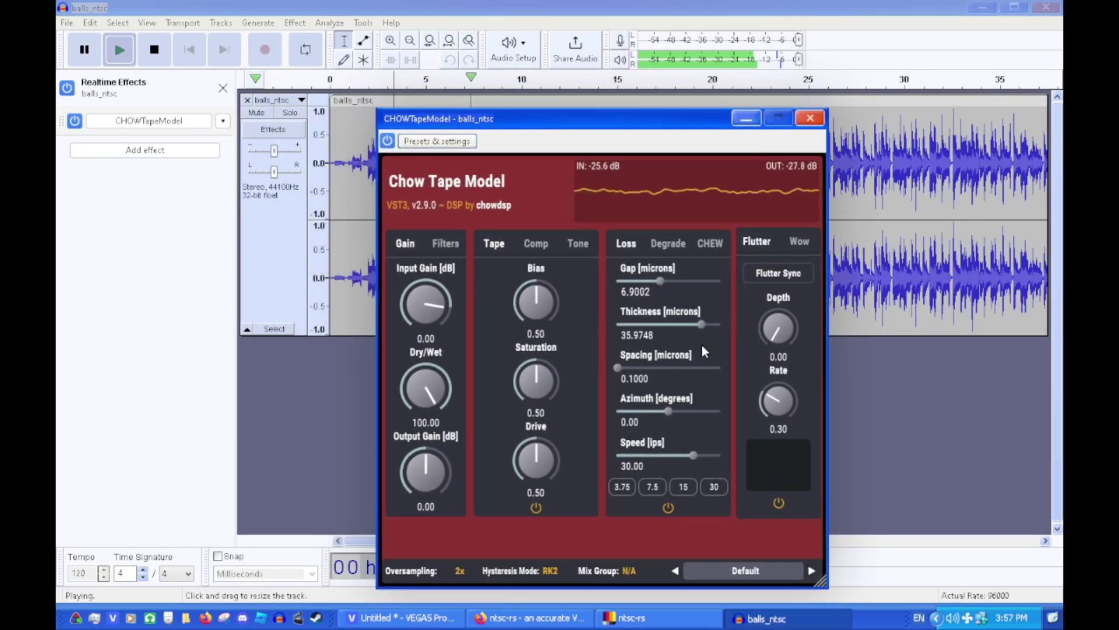
left_click_drag(694, 455, 676, 456)
mouse_move(669, 411)
left_mouse_down()
mouse_move(690, 416)
mouse_move(667, 416)
left_mouse_up()
double_click(667, 412)
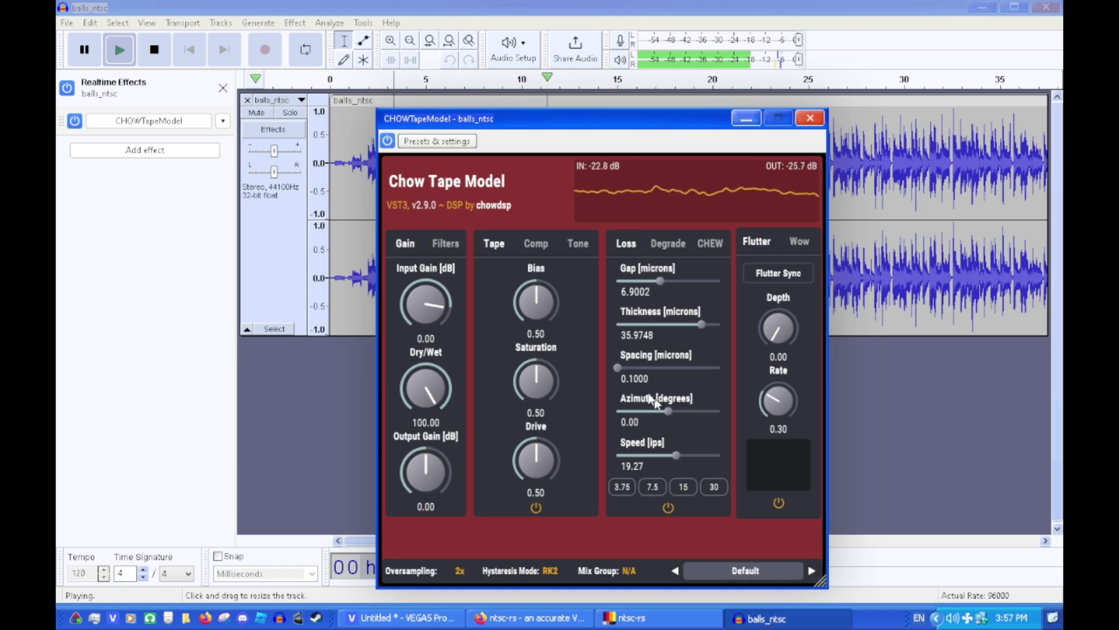
left_click_drag(619, 369, 659, 390)
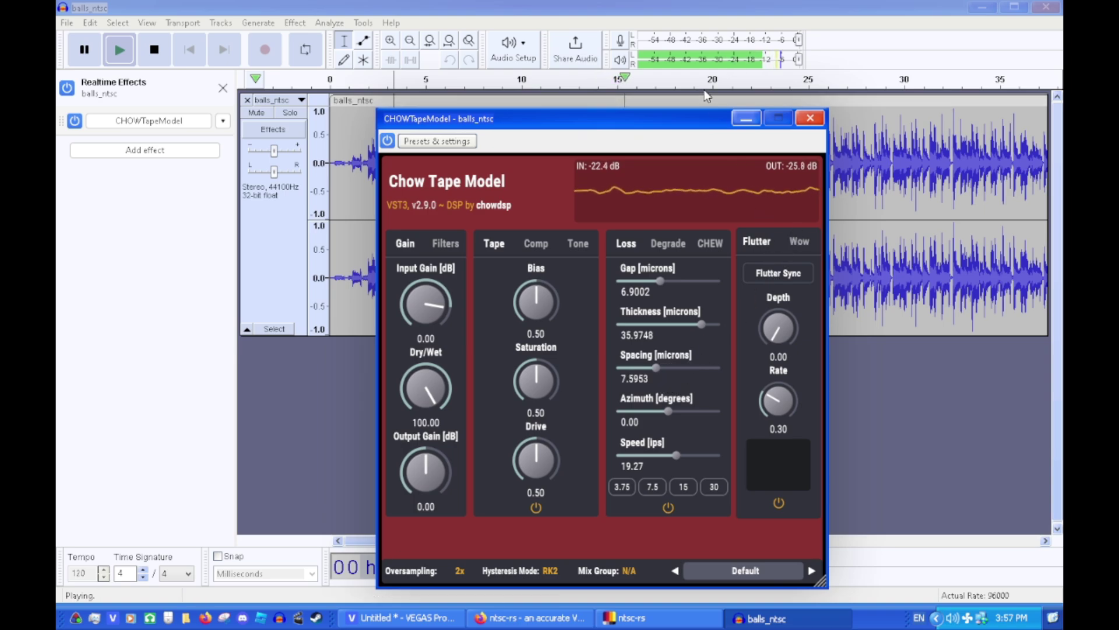
Try the tape flutter at a depth of 0.78 and a rate of 0.59 while the track plays
left_click_drag(678, 118, 459, 154)
left_click_drag(559, 423, 560, 402)
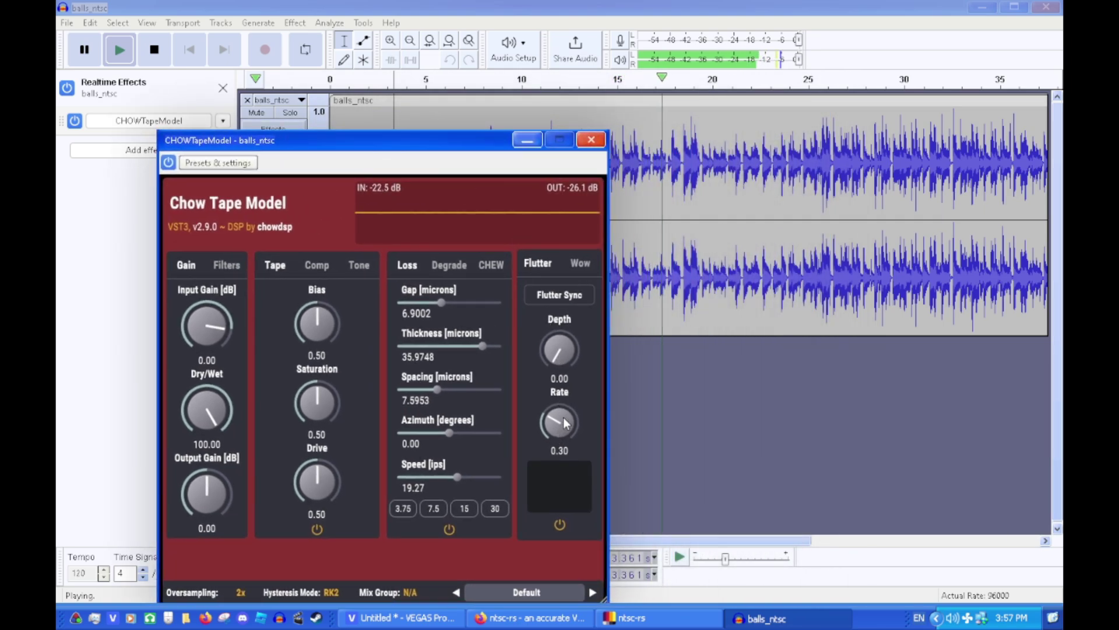
mouse_move(568, 361)
left_mouse_down()
mouse_move(574, 294)
mouse_move(571, 350)
left_mouse_up()
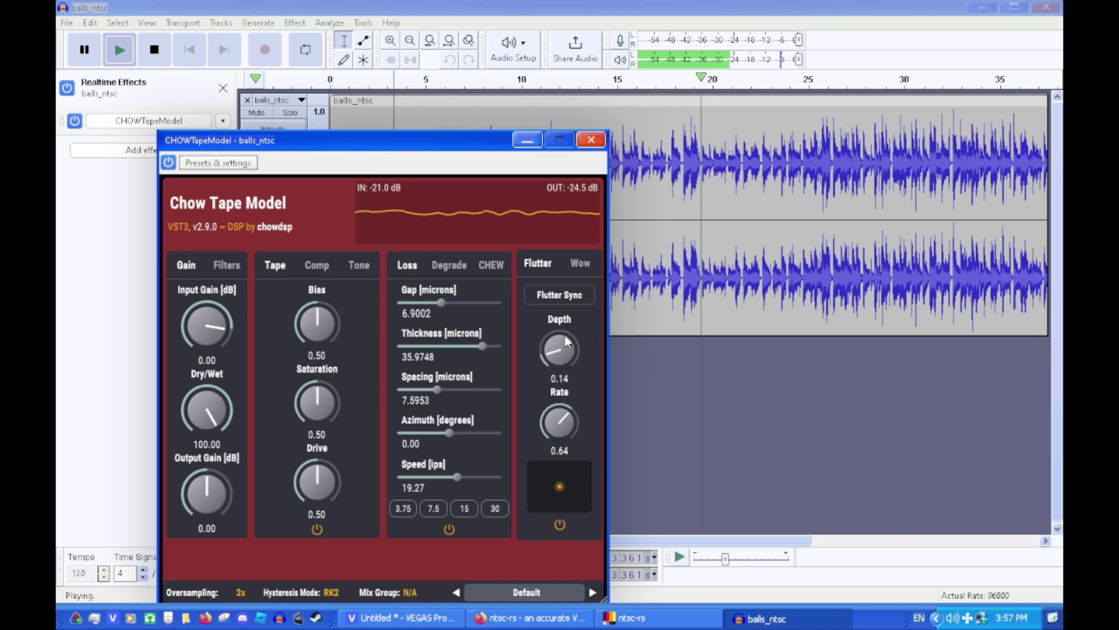
left_click_drag(560, 420, 548, 344)
left_click_drag(570, 434, 573, 438)
left_click_drag(558, 350, 568, 226)
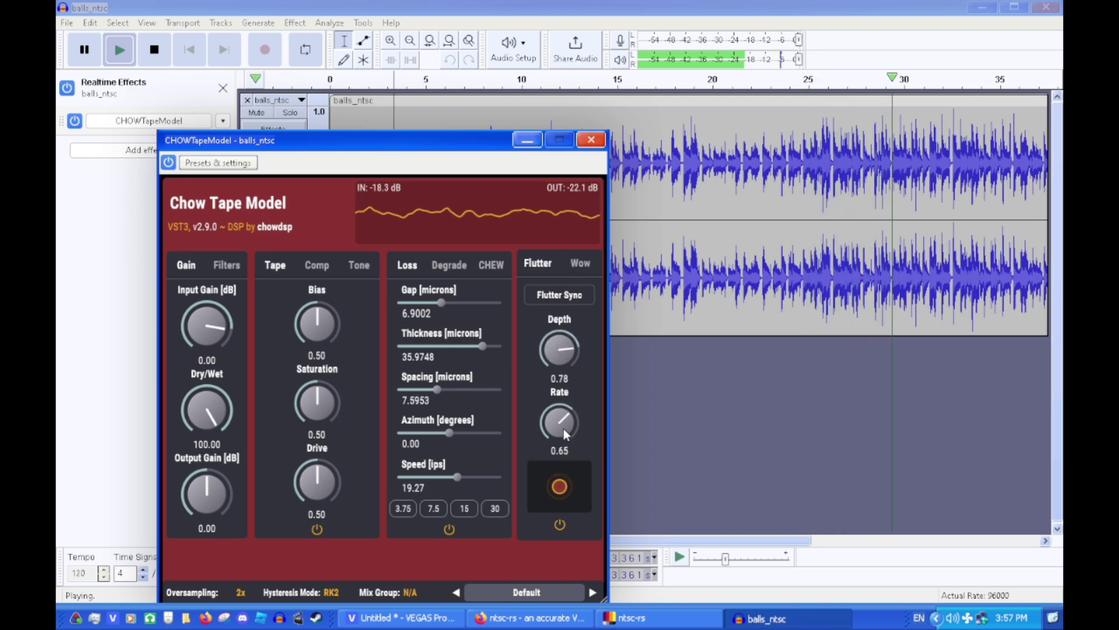
mouse_move(563, 428)
left_mouse_down()
mouse_move(558, 454)
mouse_move(564, 439)
left_mouse_up()
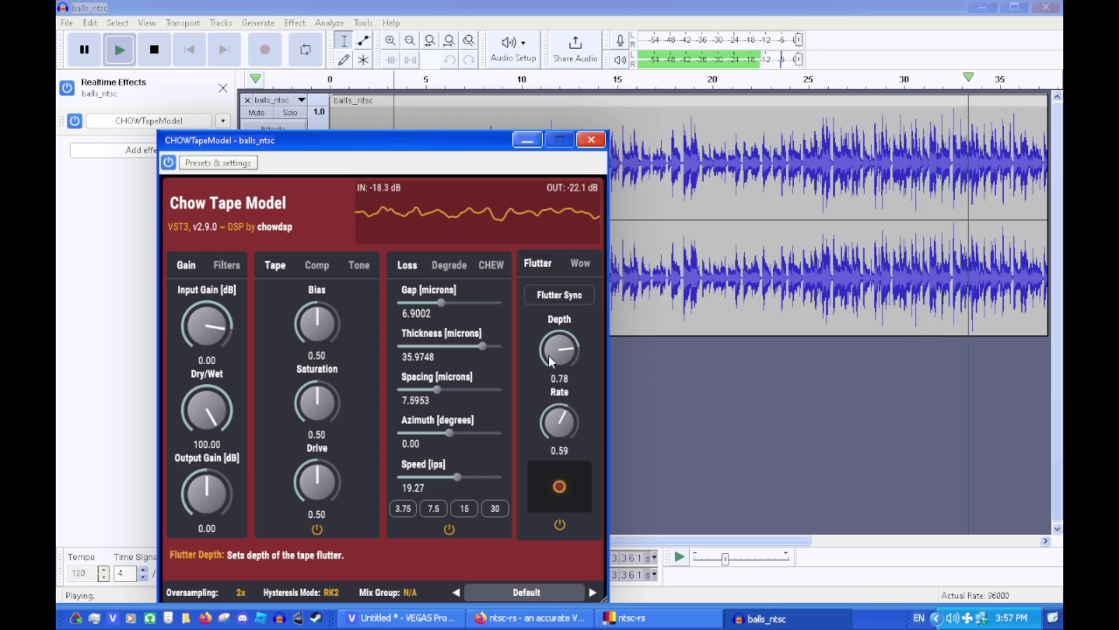
Sync the flutter to tape speed, then fine-tune it to depth 0.38 and rate 0.67 while replaying from about 18.7 seconds
left_click(576, 298)
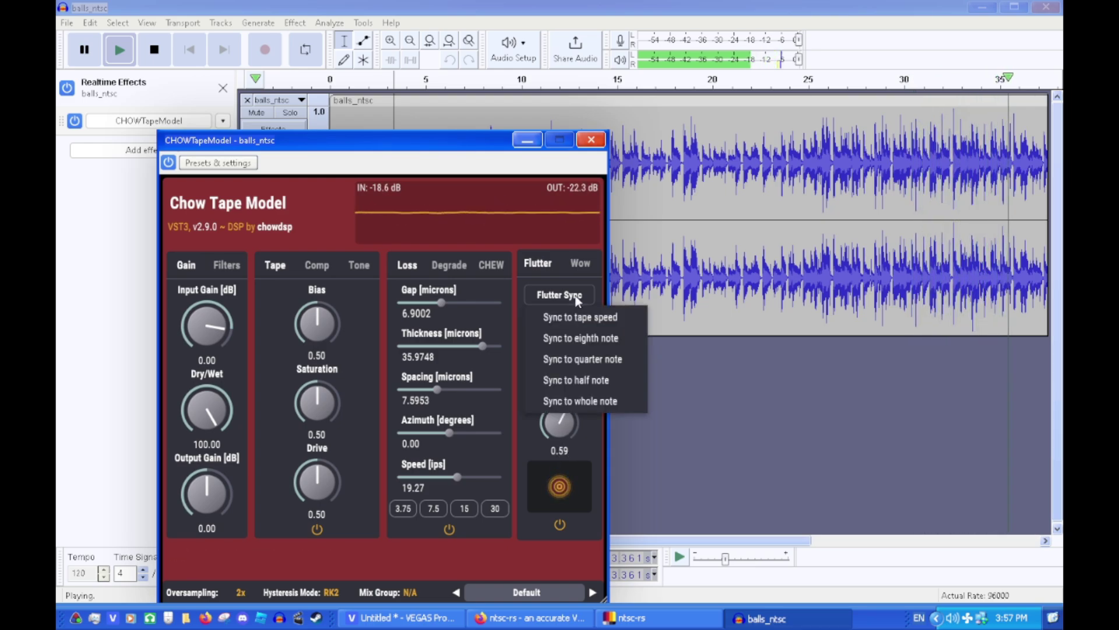
left_click(575, 322)
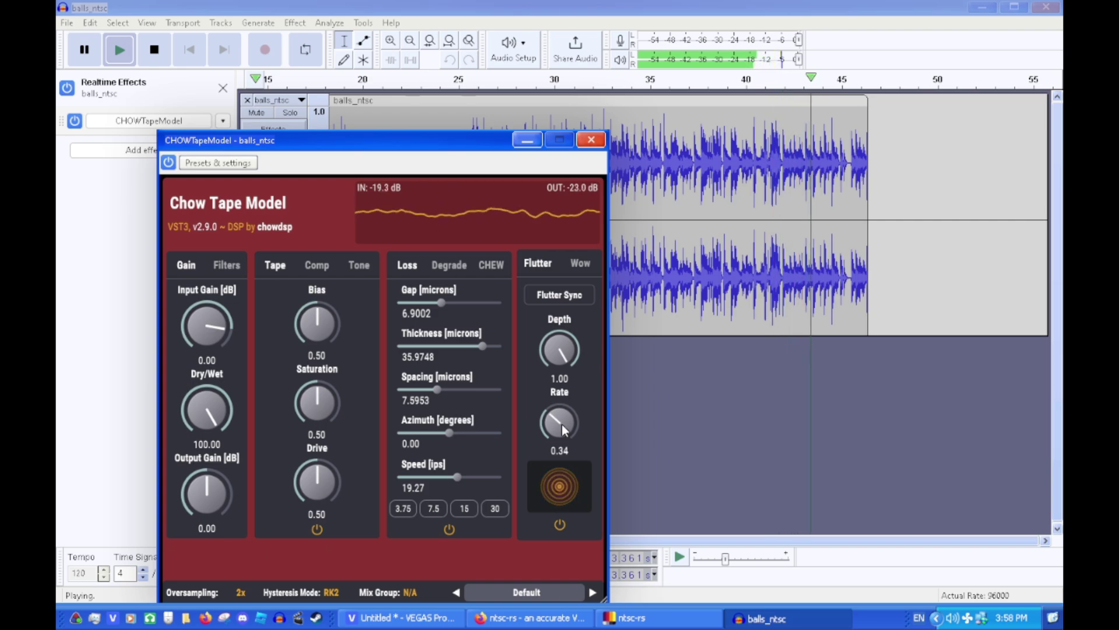
left_click_drag(562, 429, 564, 462)
left_click(337, 127)
key("space")
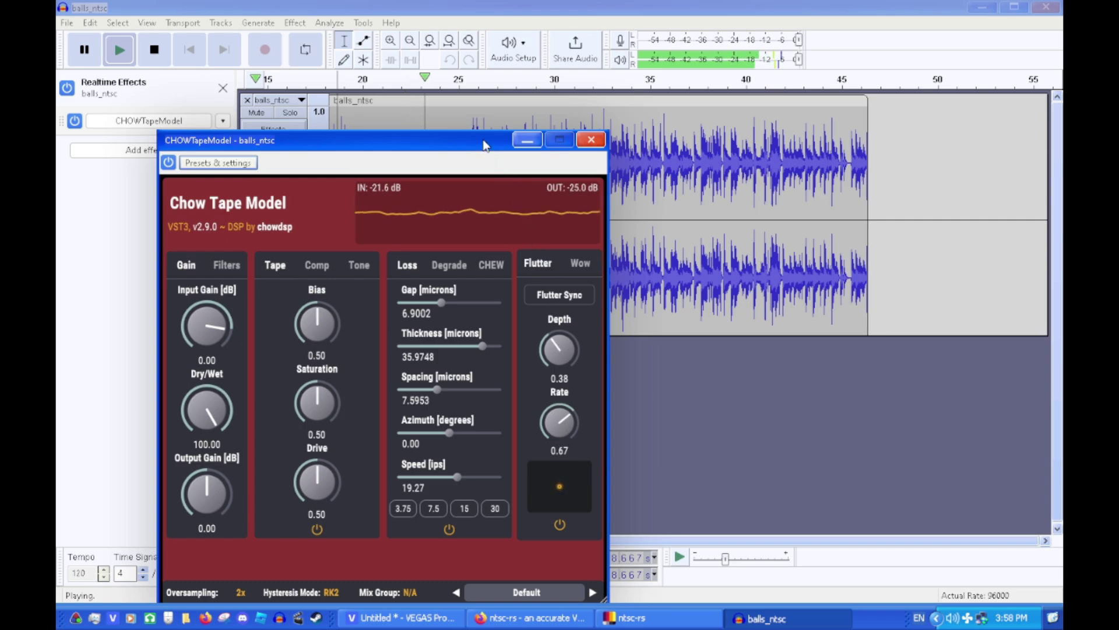
Enable the plugin's filters with Makeup off, a low cut of about 27.21 Hz and a high cut of about 8.68 kHz
left_click(233, 265)
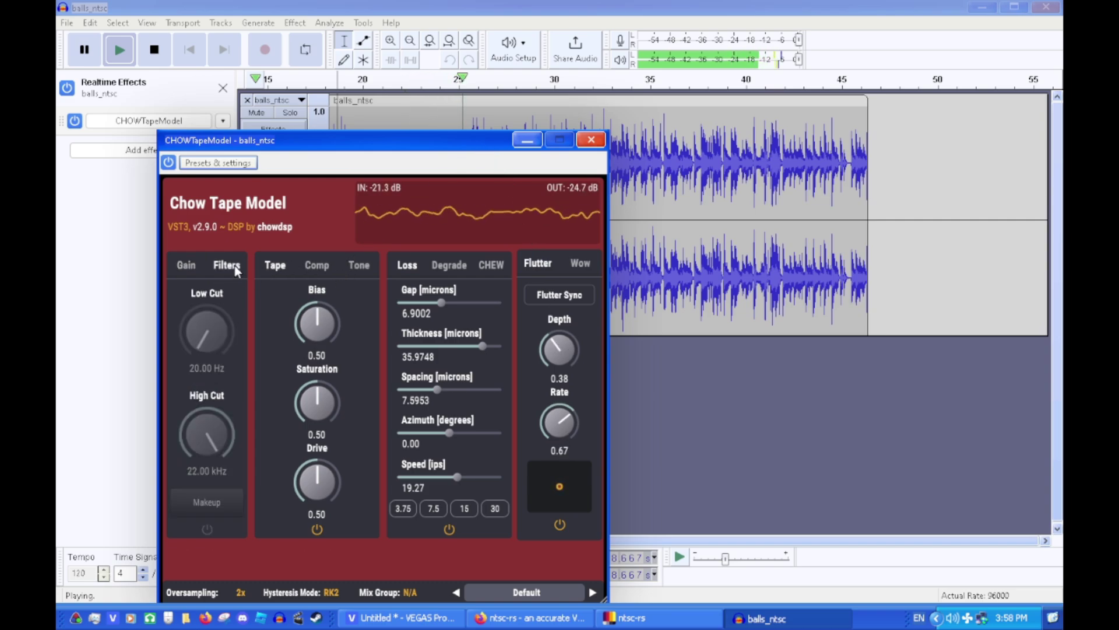
left_click(207, 529)
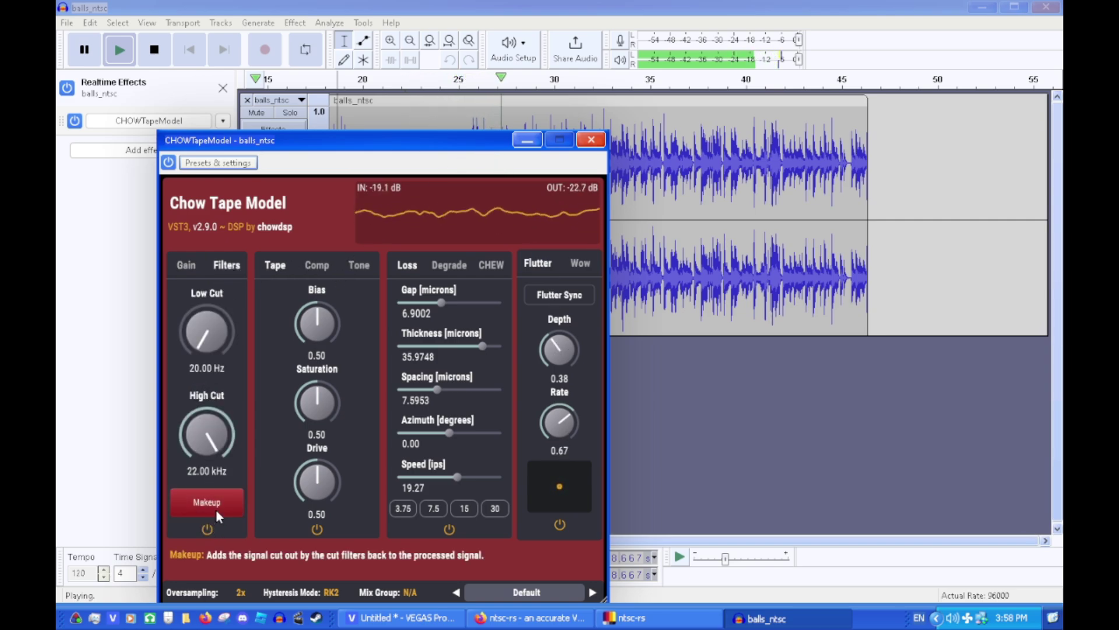
left_click(214, 507)
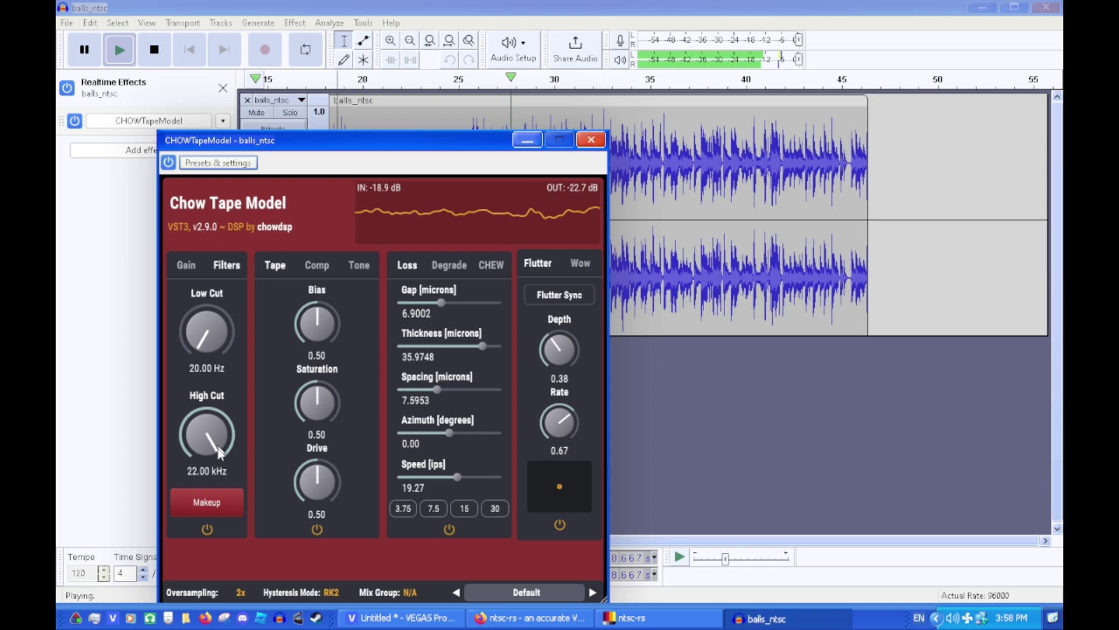
left_click(215, 492)
left_click_drag(210, 431, 204, 522)
left_click_drag(208, 334, 221, 293)
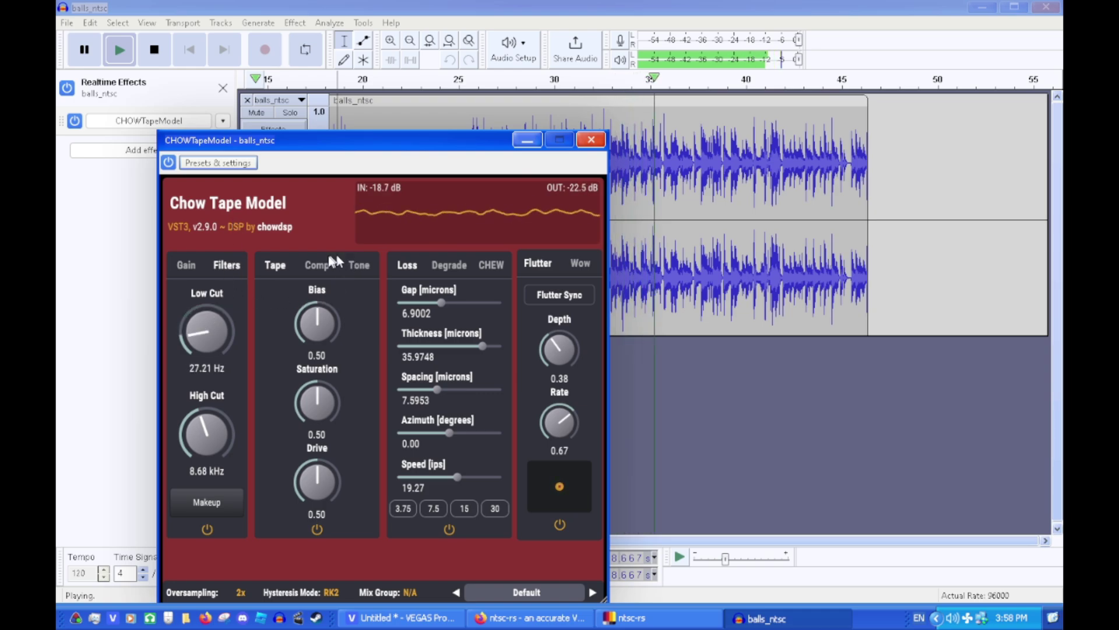
Raise the tape saturation and enable the tape compression, then close the CHOWTapeModel window
left_click_drag(310, 406, 322, 338)
left_click(322, 273)
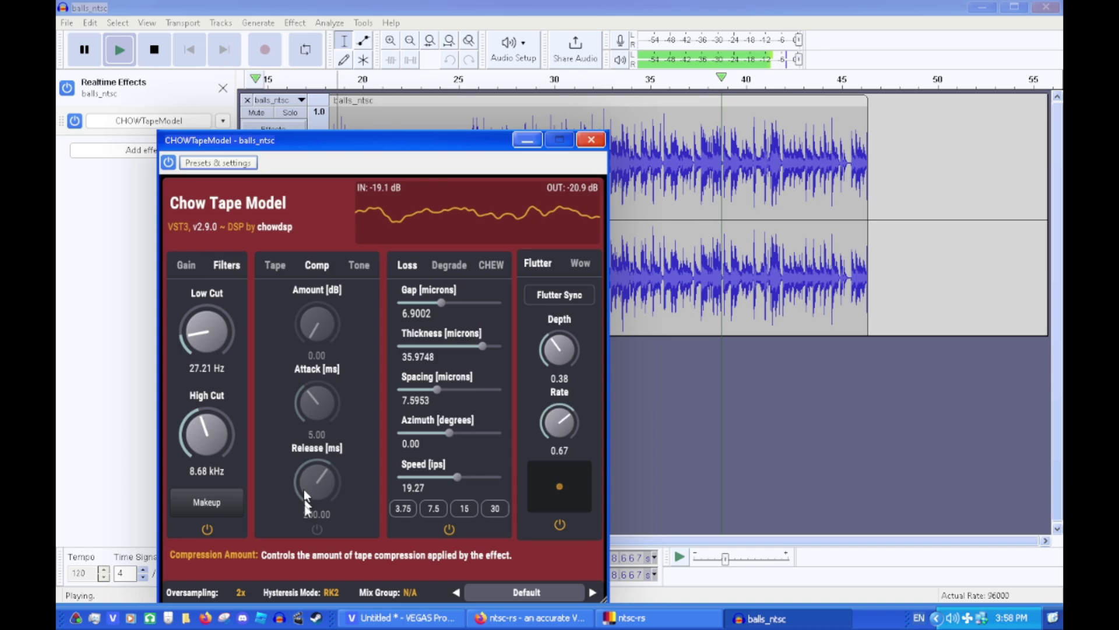
left_click(318, 530)
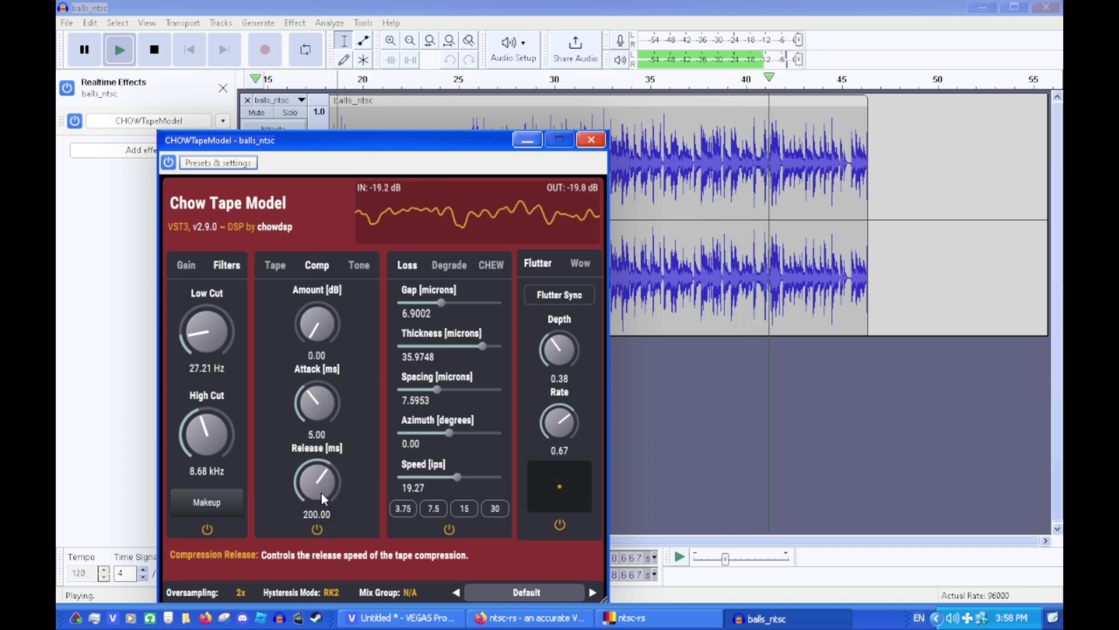
left_click(458, 265)
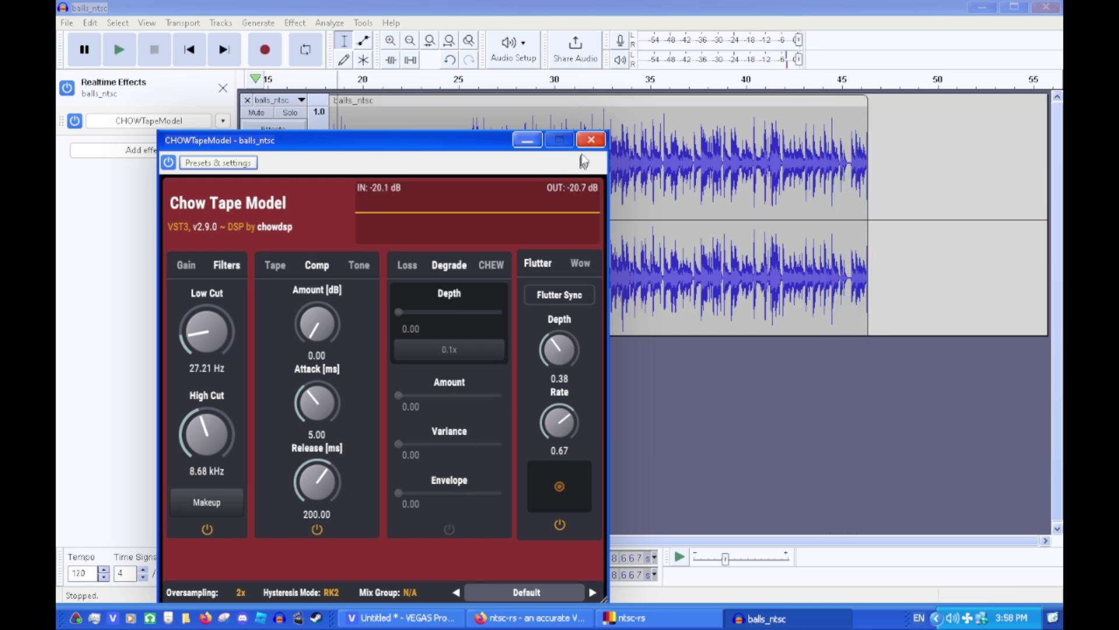
left_click(586, 142)
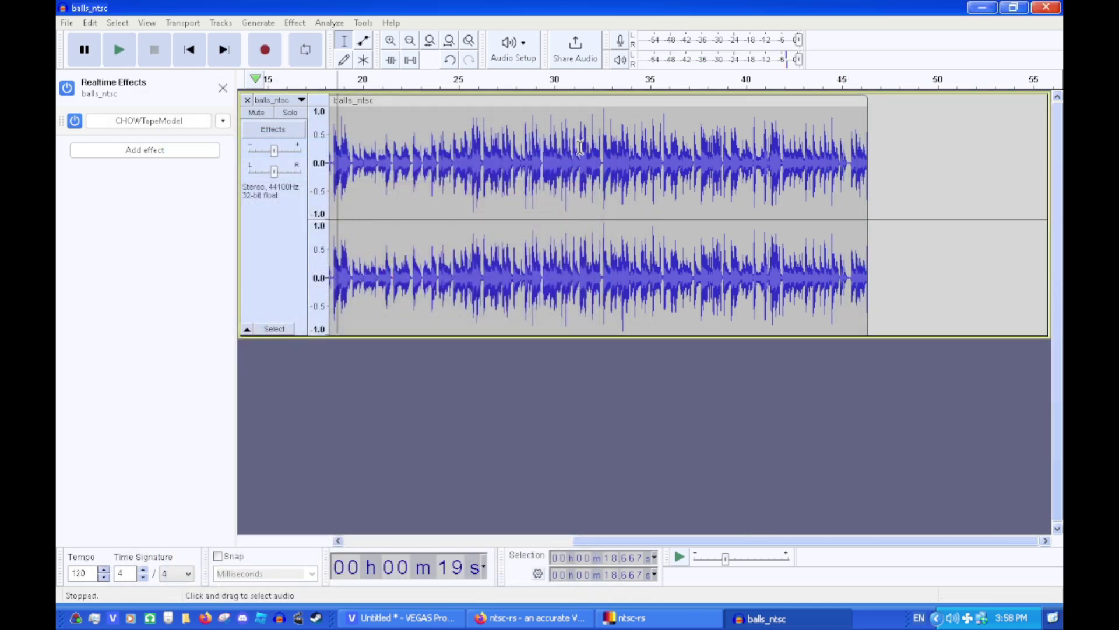
Play the balls_ntsc track from about 18.4 seconds to listen to the tape effect, then stop playback
left_click(492, 203)
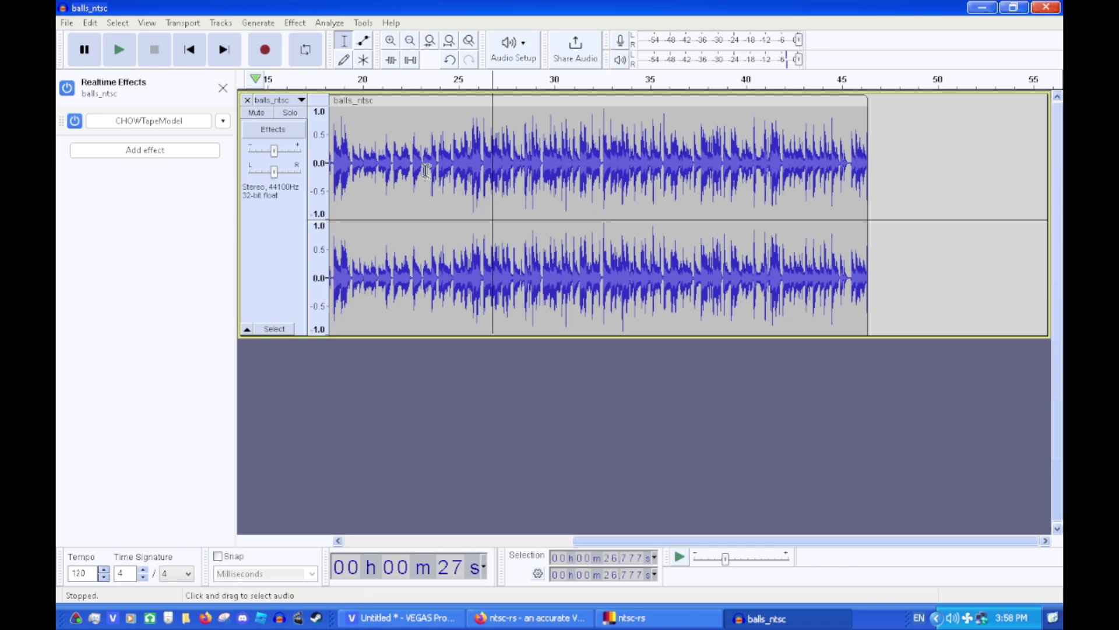
left_click(332, 152)
key("space")
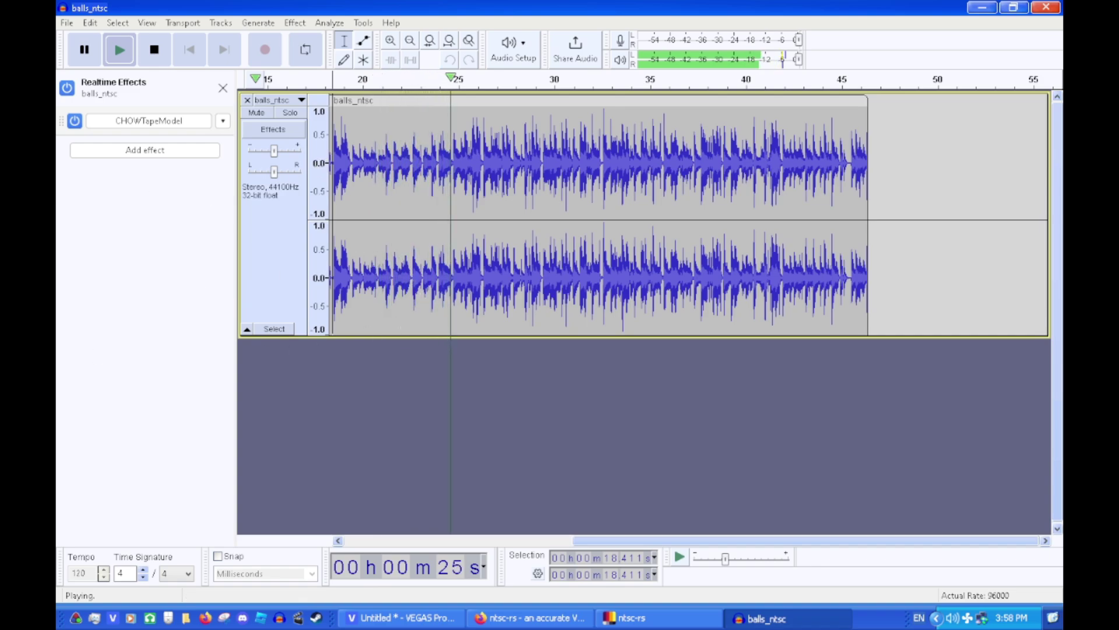
key("space")
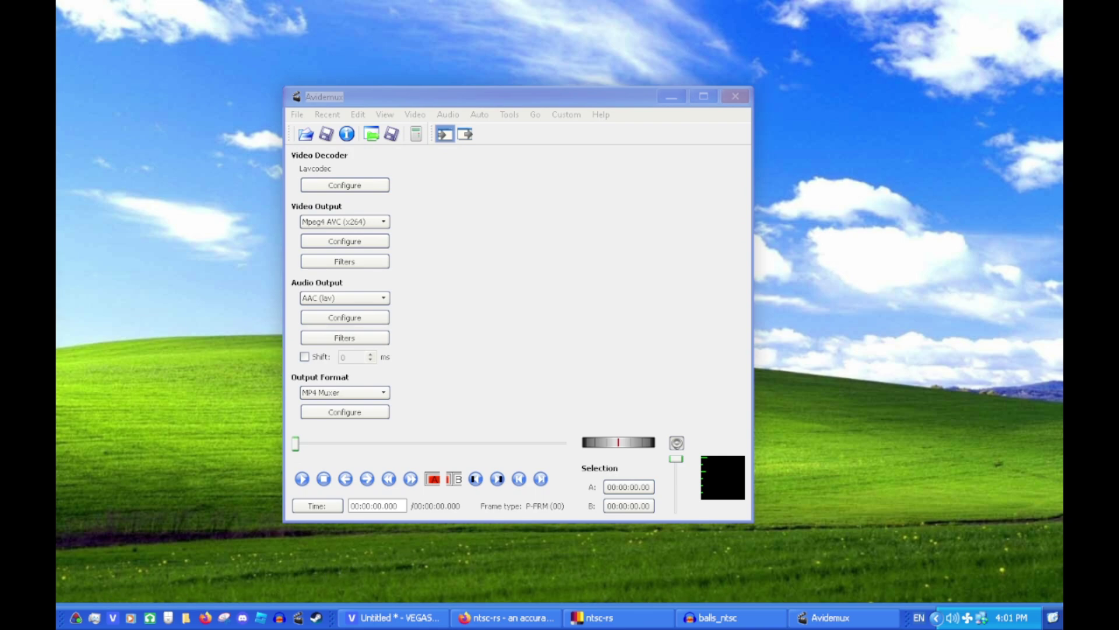
Switch to Avidemux, load the video balls_ntsc.mp4 and check the audio output options
left_click_drag(350, 443, 493, 343)
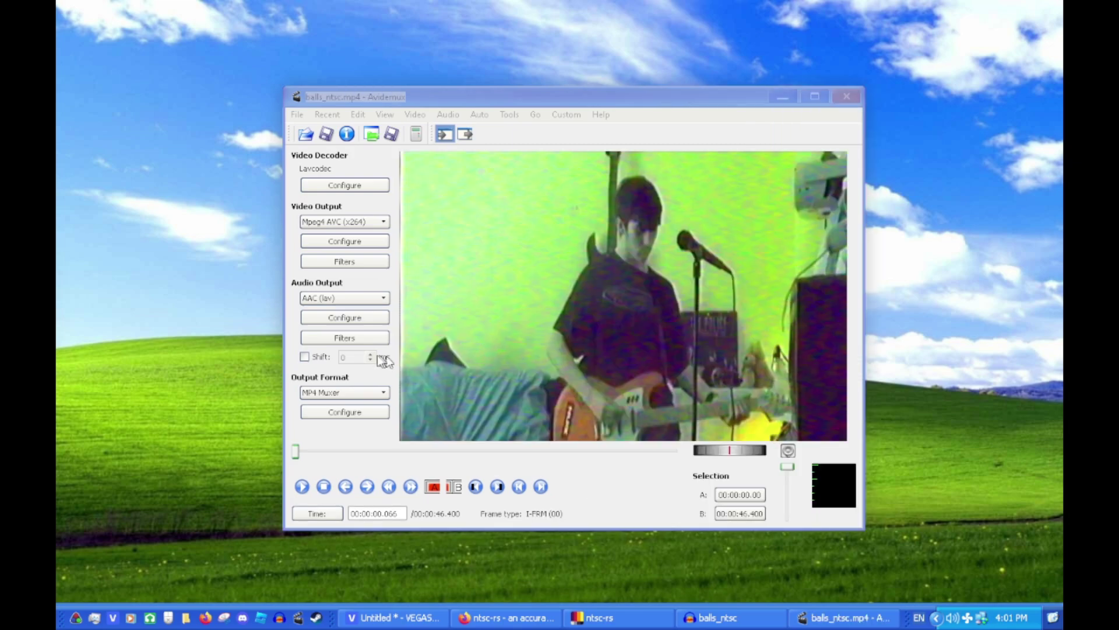
left_click(362, 298)
left_click(366, 290)
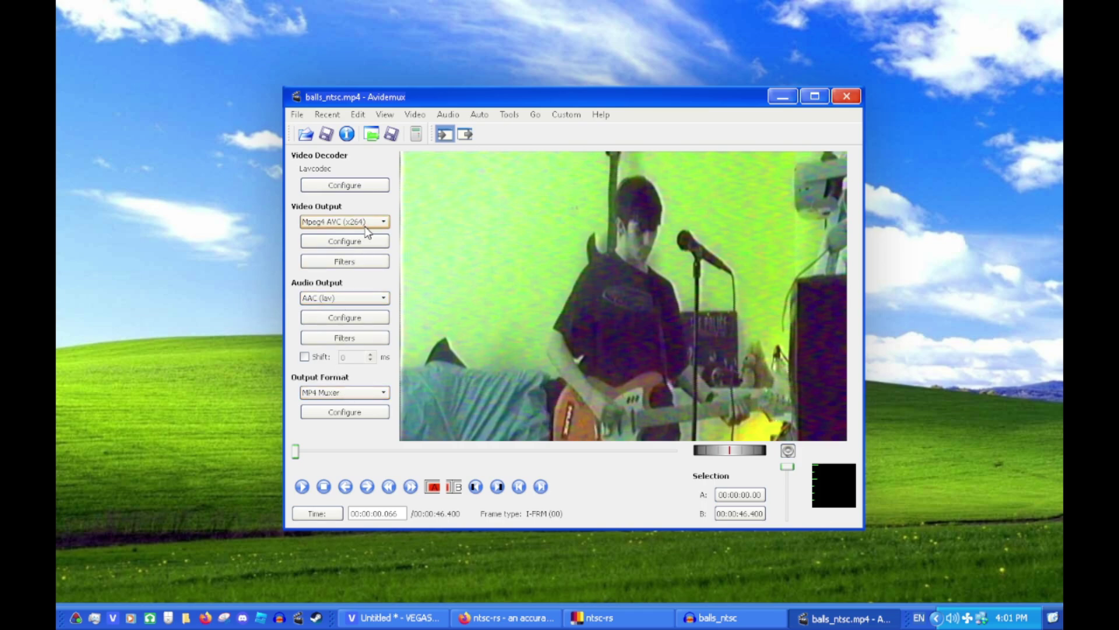
Replace the source of the video's audio Track 1 with balls_ntsc2.mp3 from the Audacity folder
left_click(425, 116)
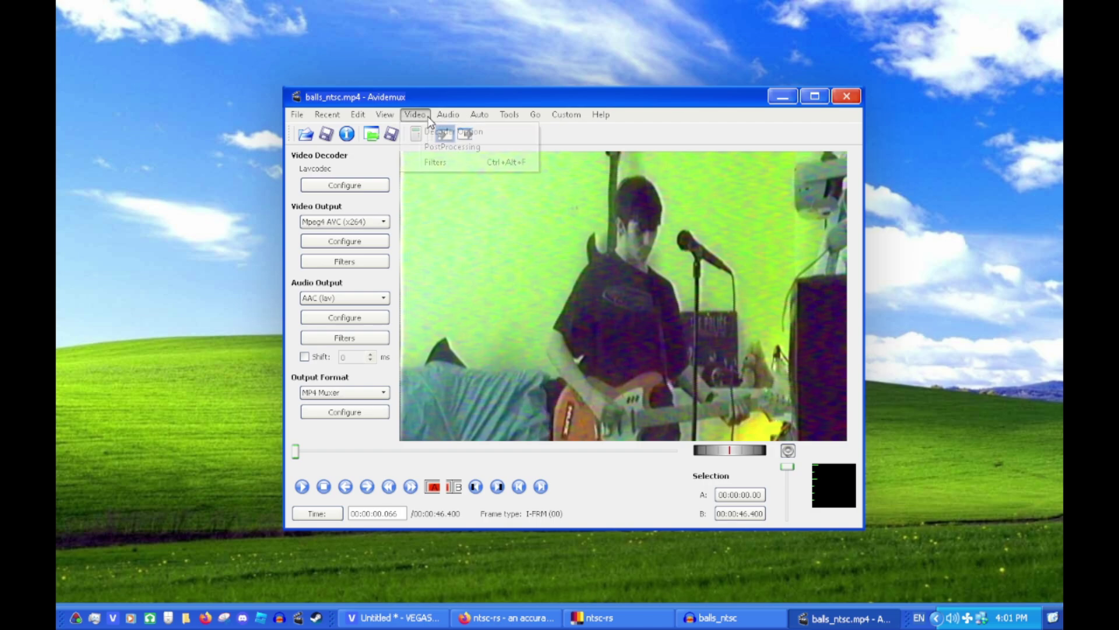
left_click(453, 131)
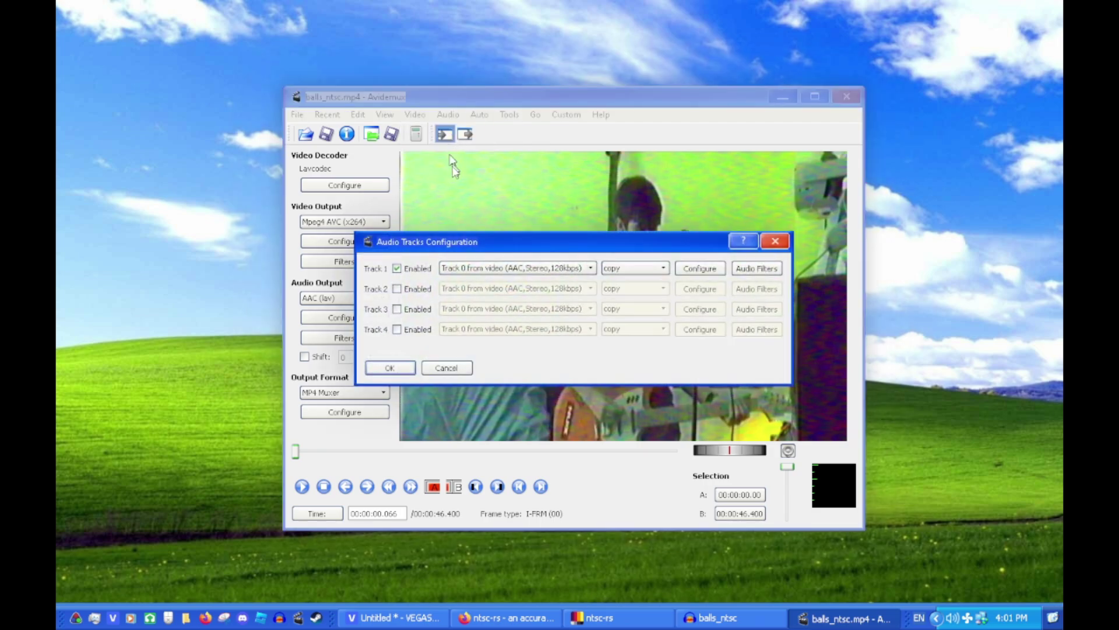
left_click(472, 268)
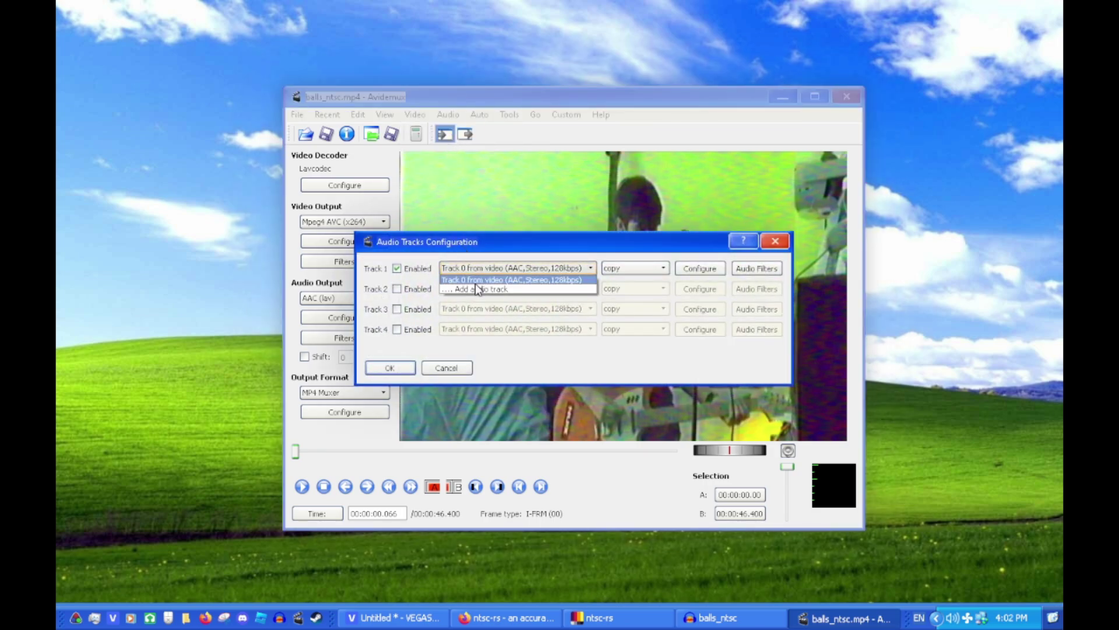
left_click(479, 290)
left_click(517, 345)
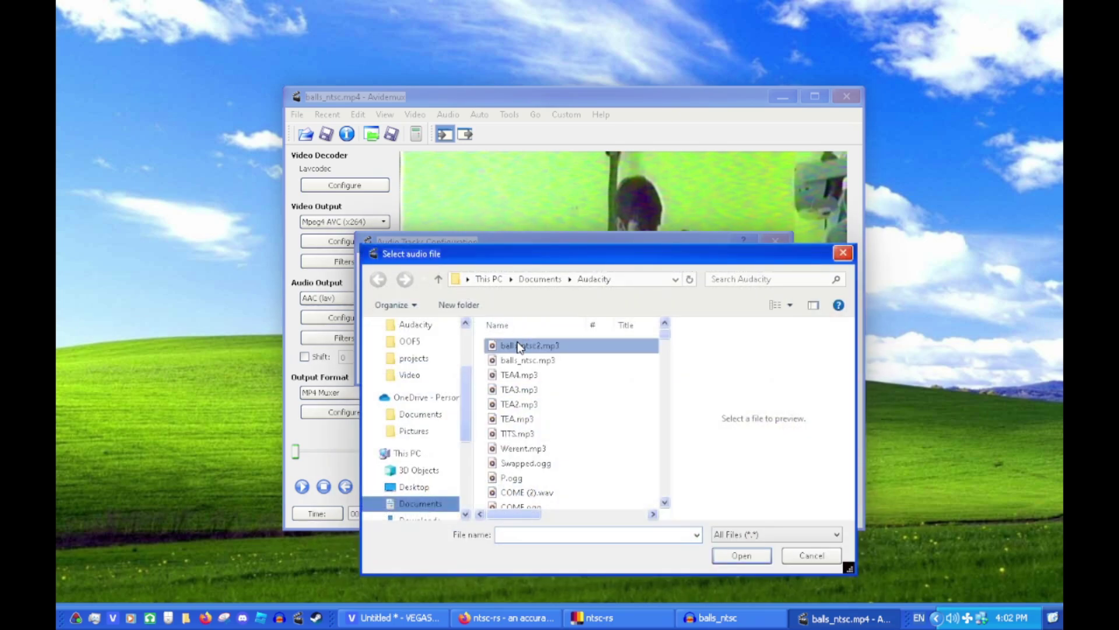
left_click(752, 557)
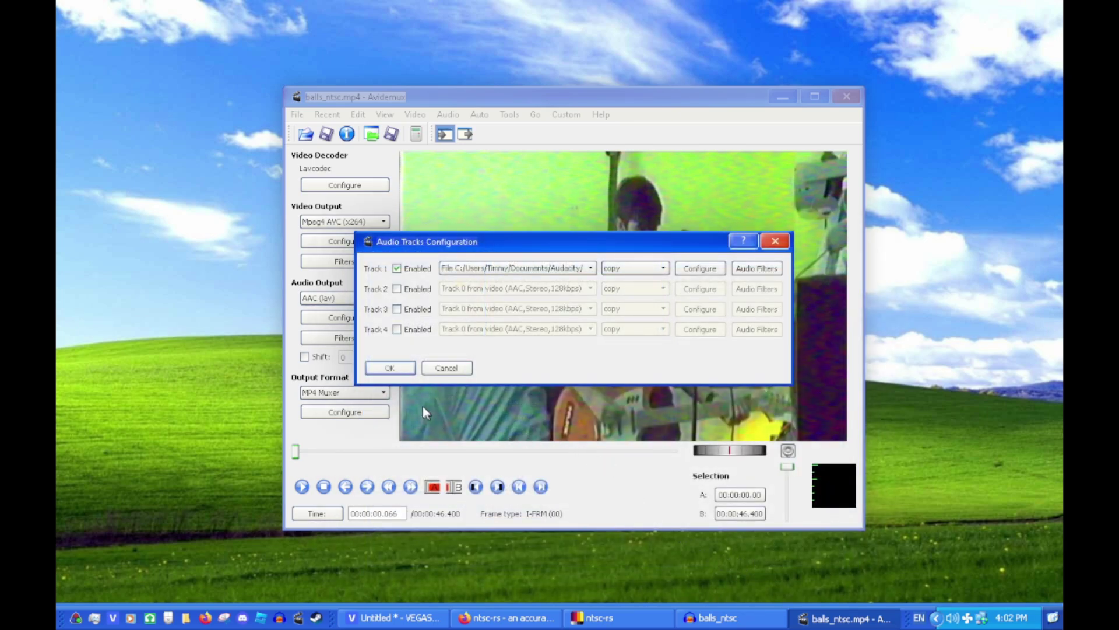
left_click(391, 368)
Preview the video briefly with its new audio, then save it as skibidi in the Documents folder
left_click(302, 486)
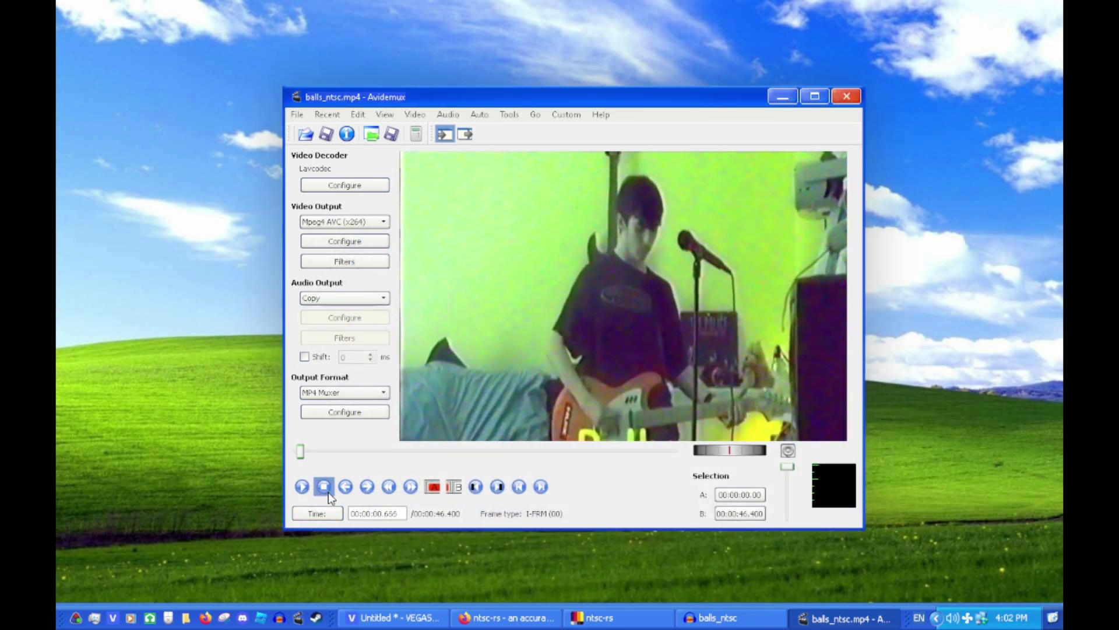
left_click(325, 489)
left_click(297, 115)
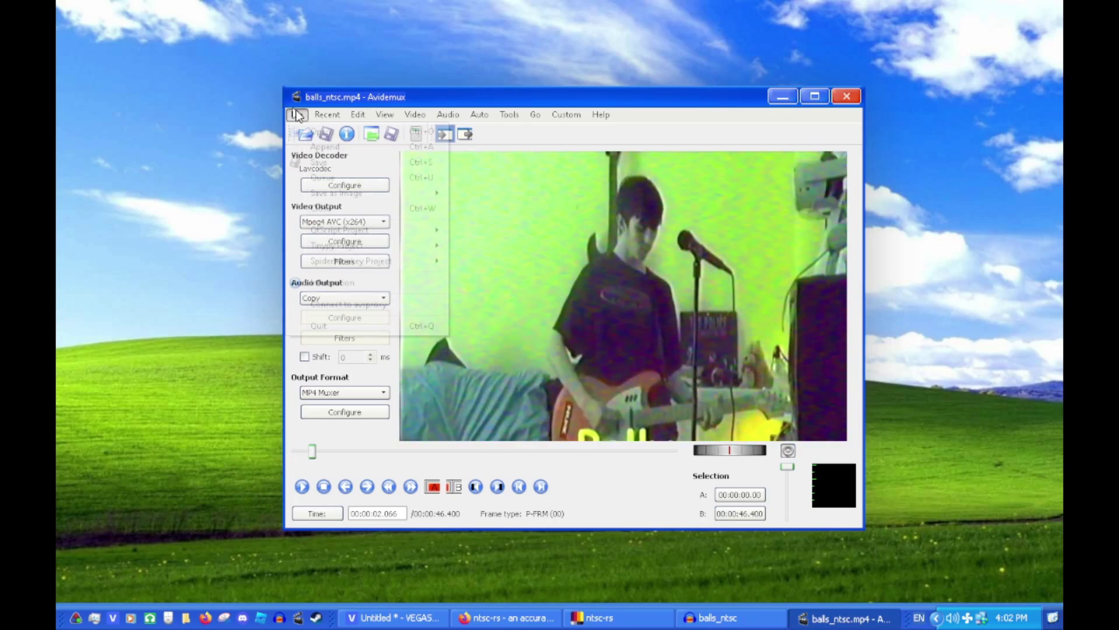
left_click(312, 164)
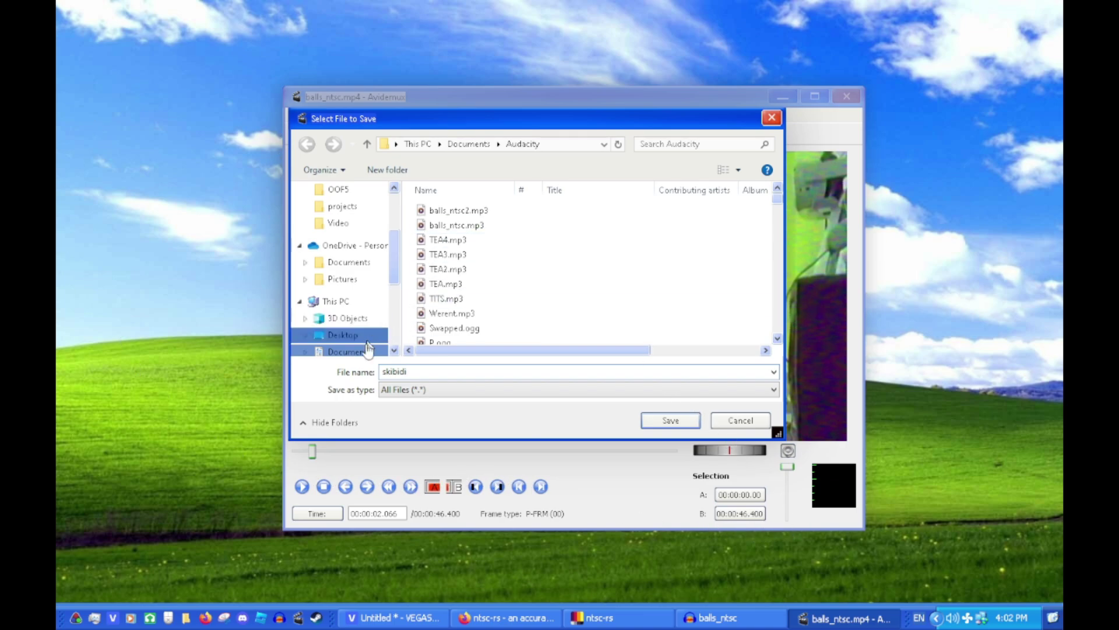
left_click(670, 429)
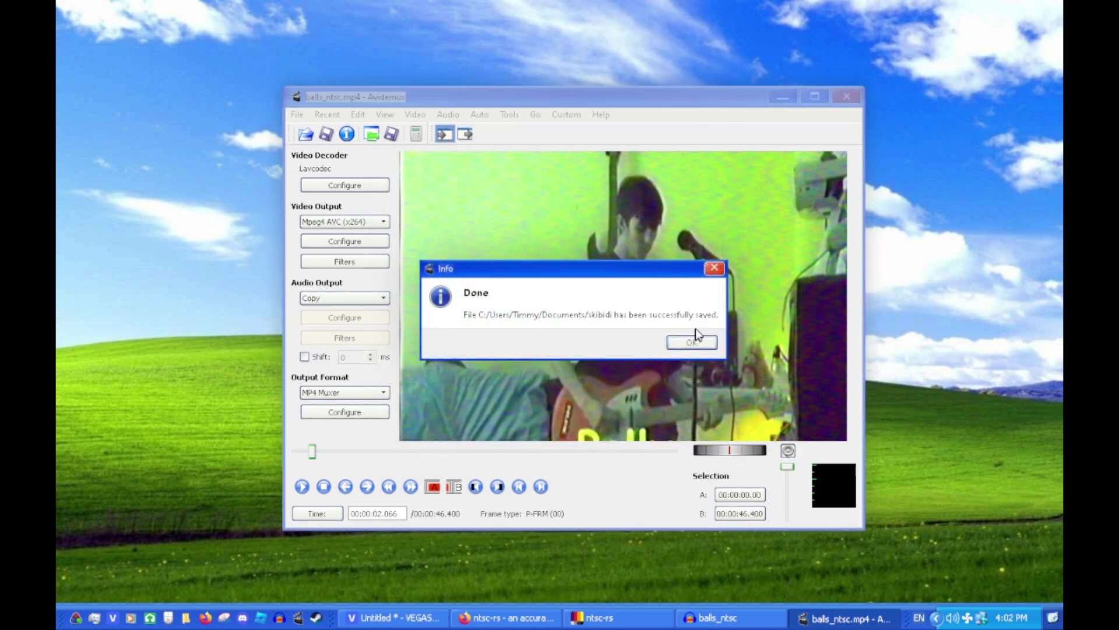
left_click(706, 343)
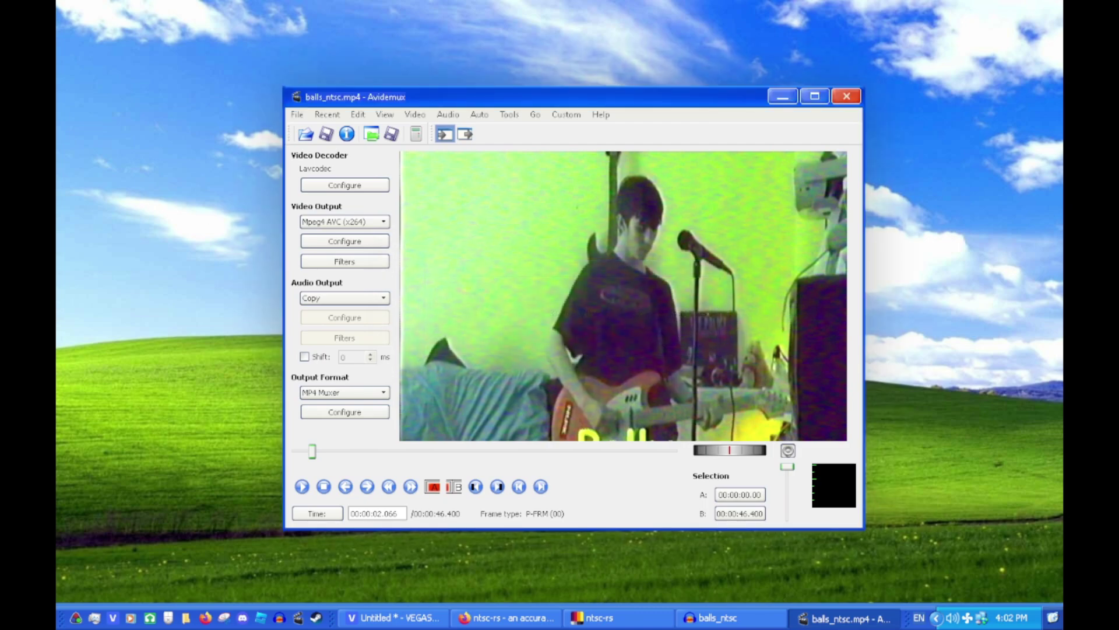